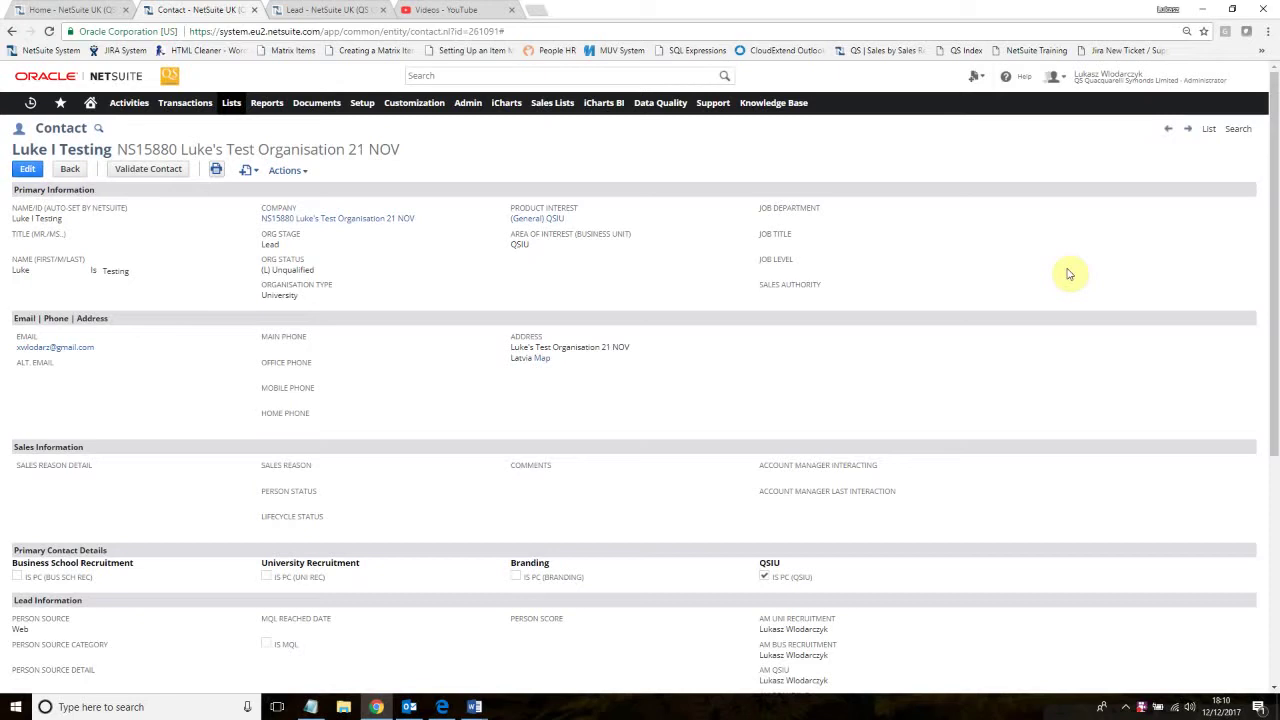
Check the contact record's heading and the organisation's Lead record, then return to the contact.
left_click(925, 266)
left_click(966, 282)
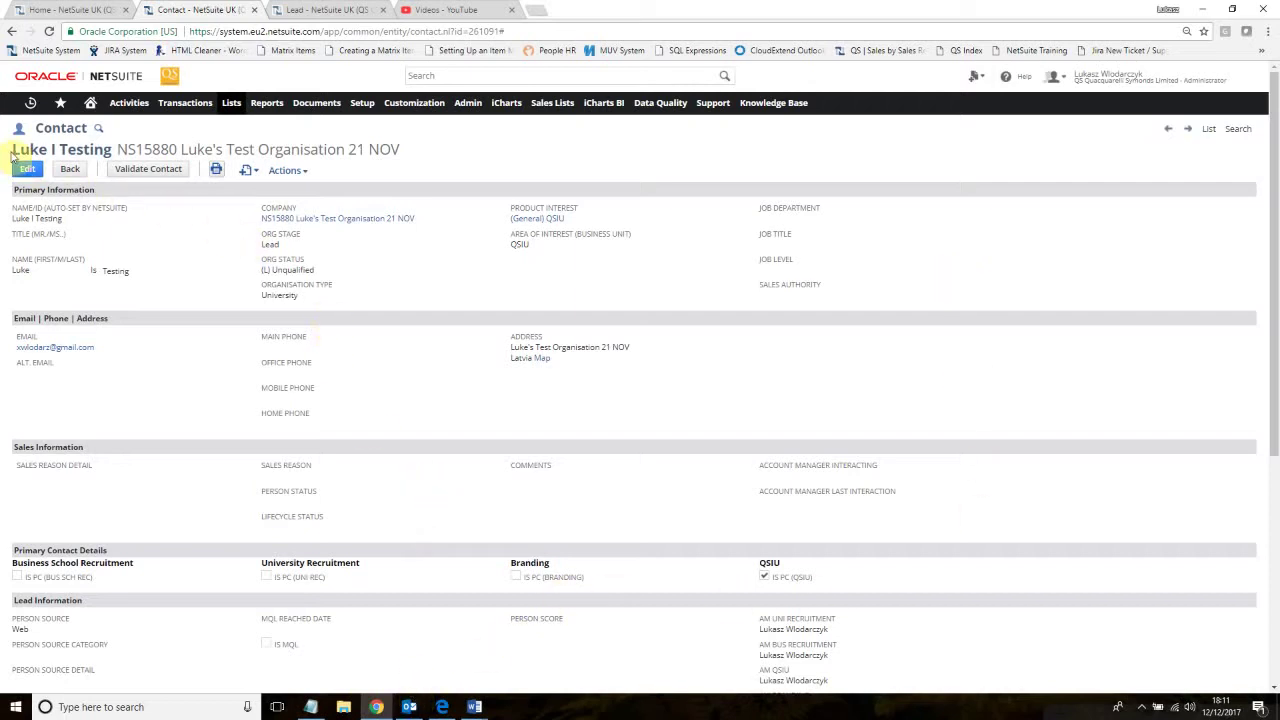
left_click_drag(10, 149, 397, 149)
left_click(278, 149)
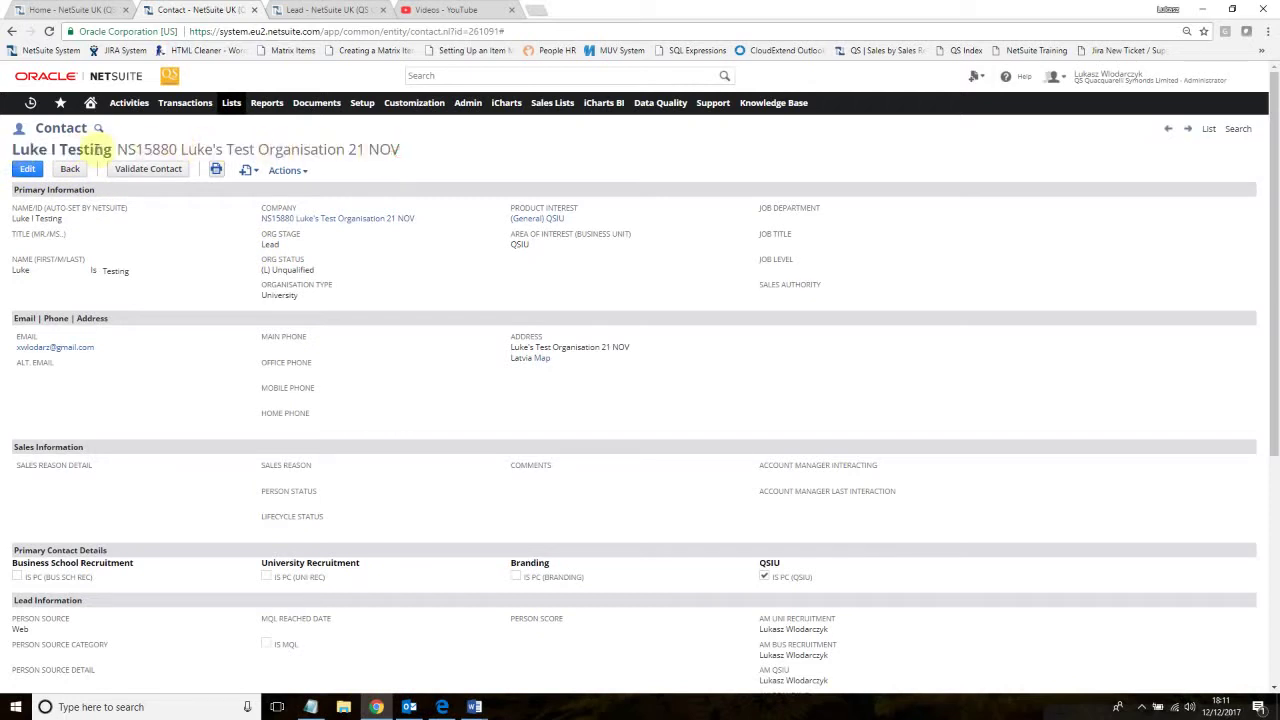
left_click_drag(127, 149, 157, 149)
left_click(157, 149)
left_click(320, 10)
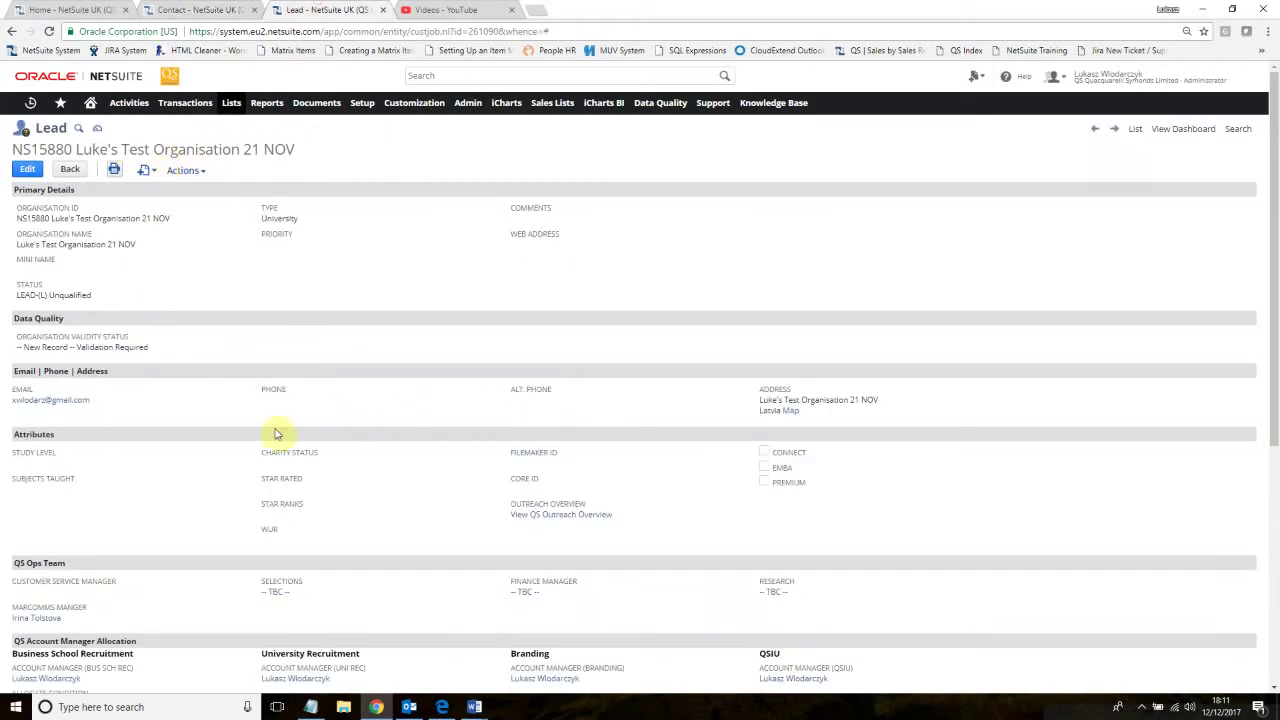
left_click(198, 11)
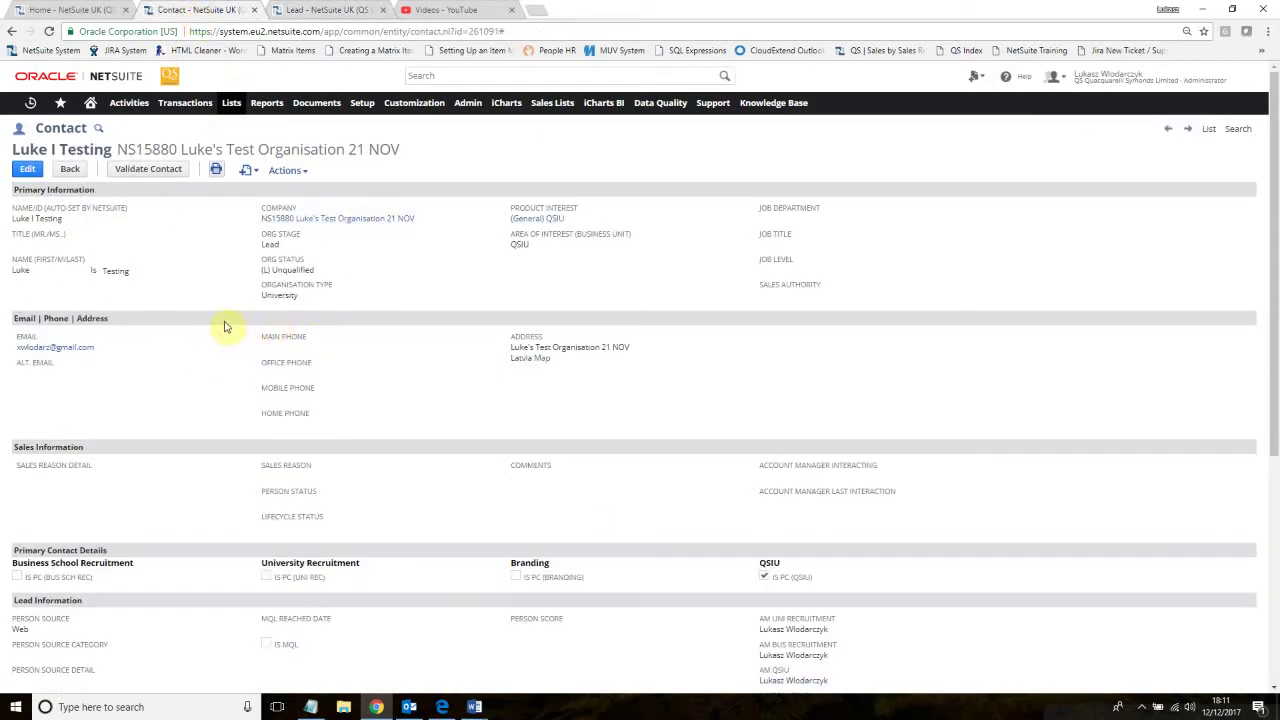
Start a new Outlook email and paste the contact's copied email address as recipient.
left_click(409, 705)
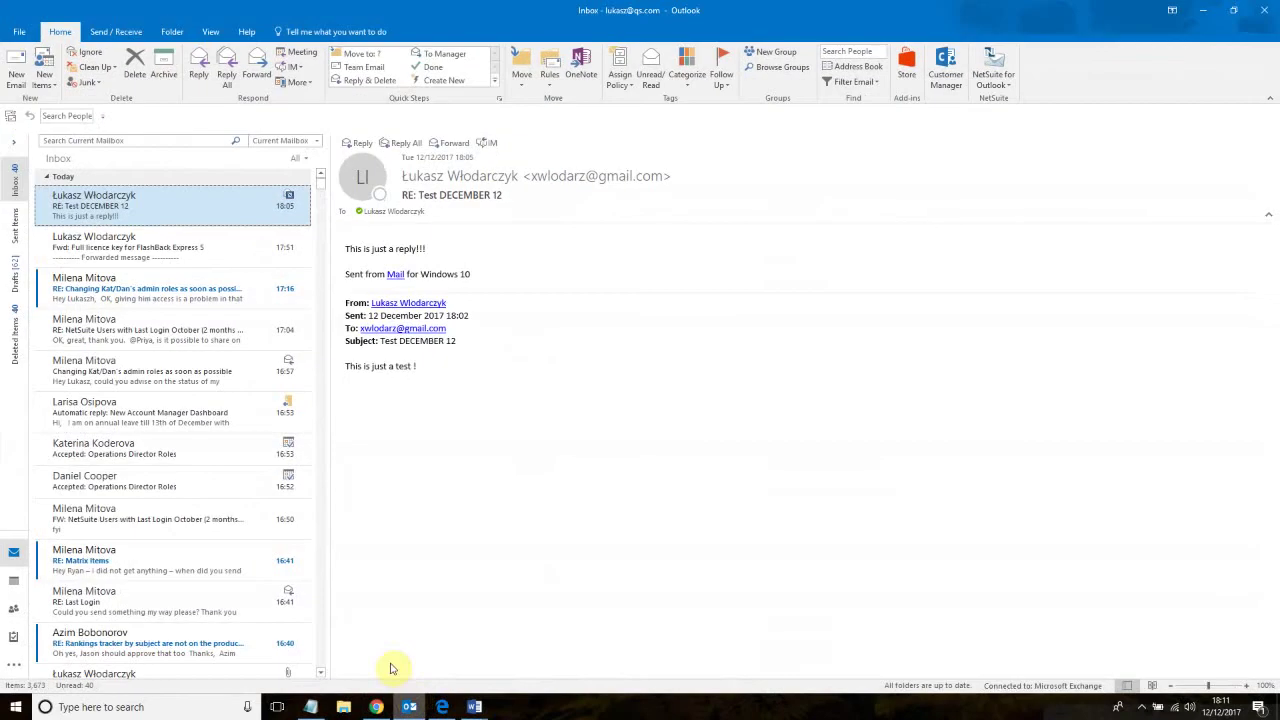
left_click(16, 66)
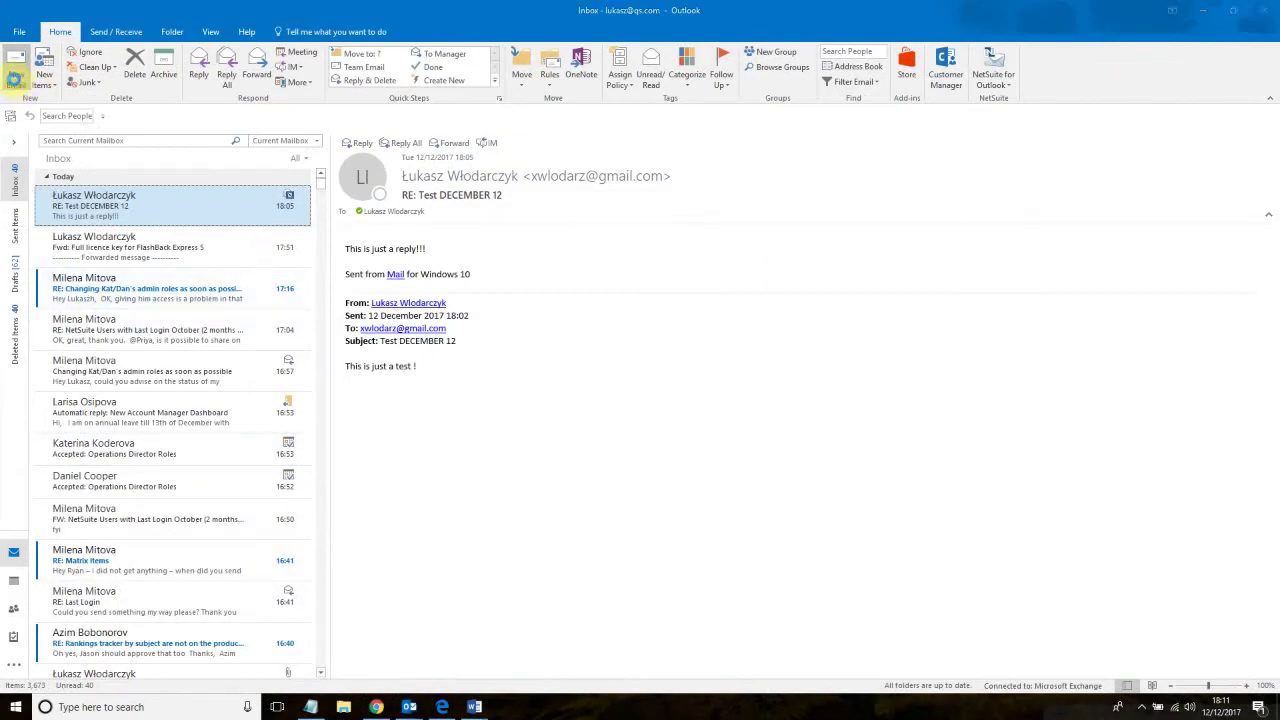
key("alt+Tab")
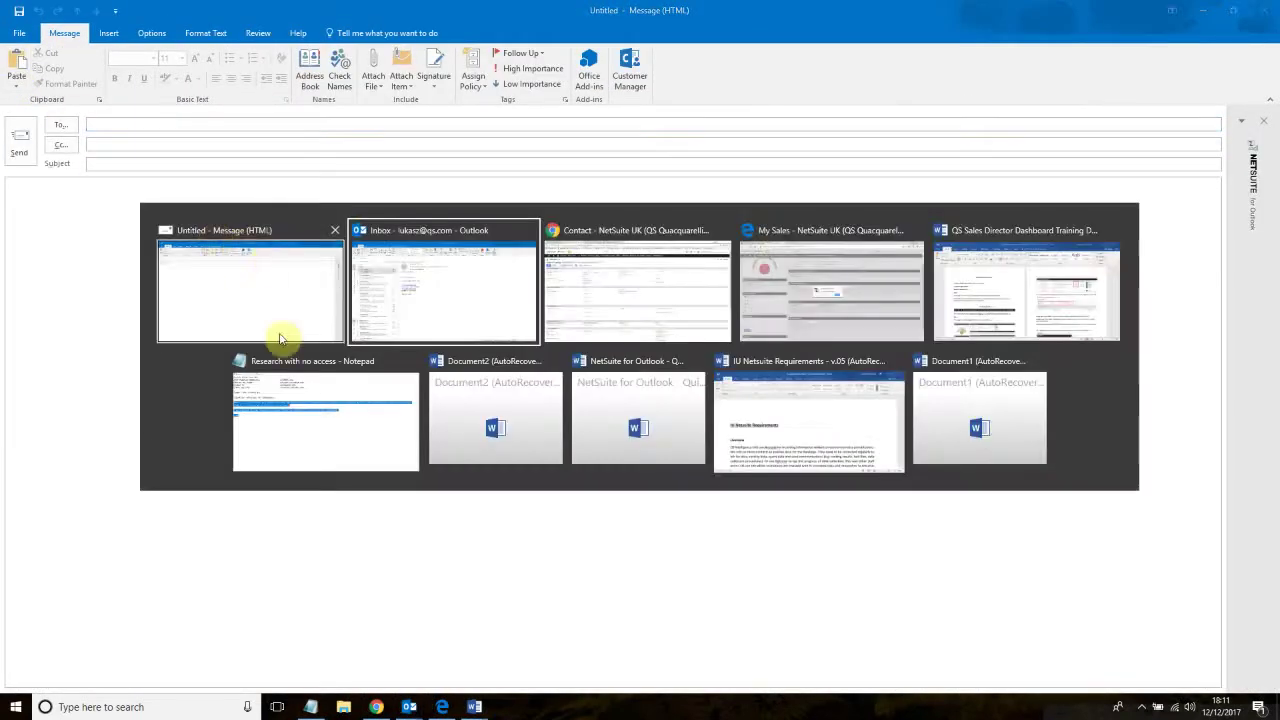
key("alt+Tab")
key("alt+Tab")
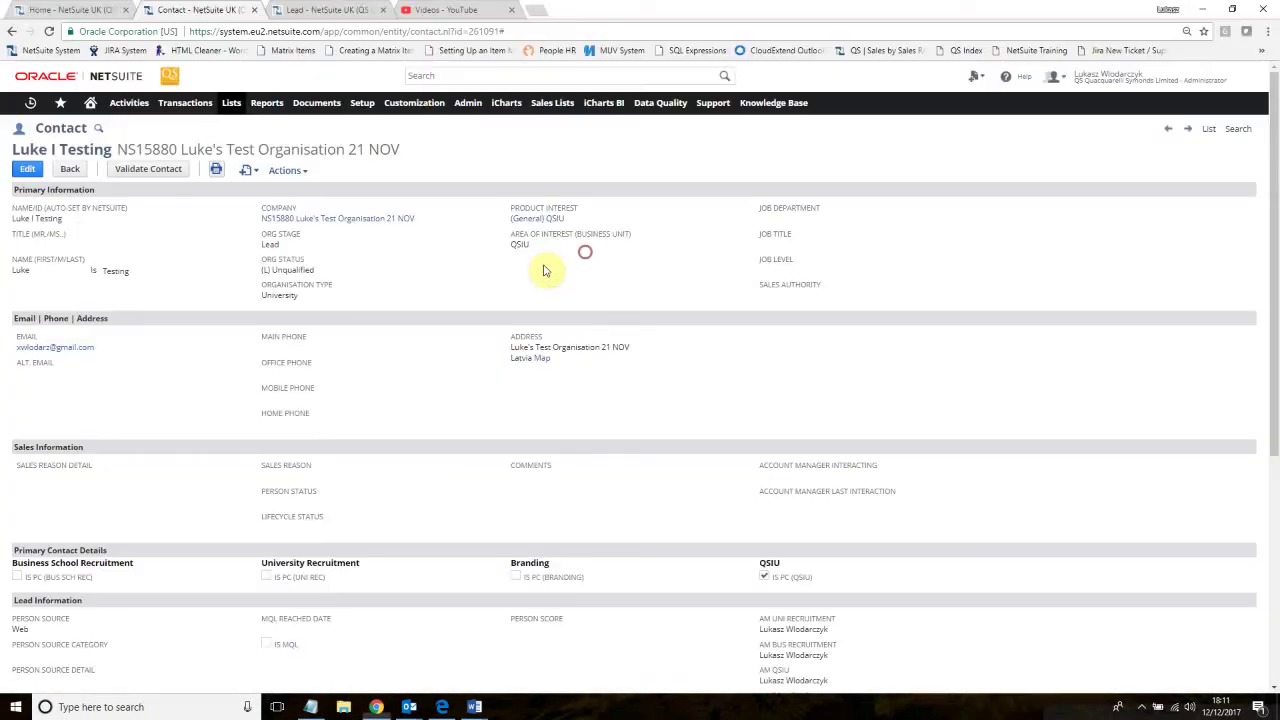
left_click_drag(100, 347, 14, 346)
key("ctrl+c")
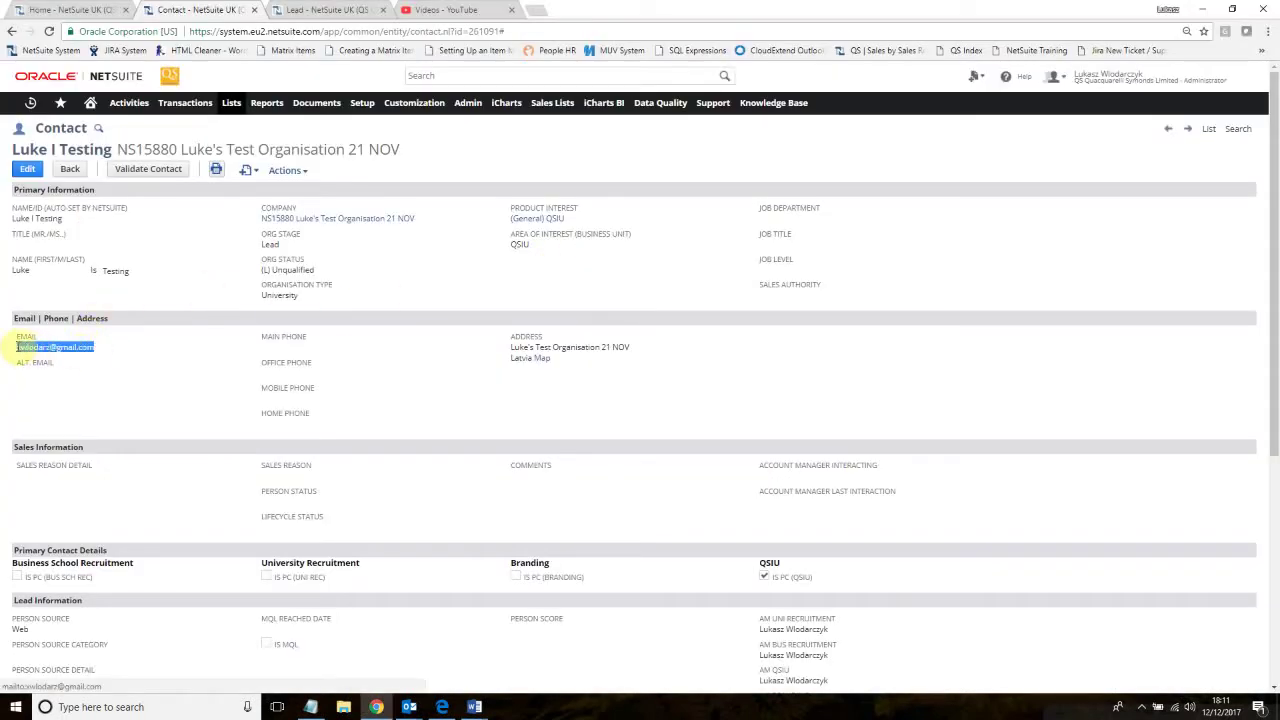
key("alt+Tab")
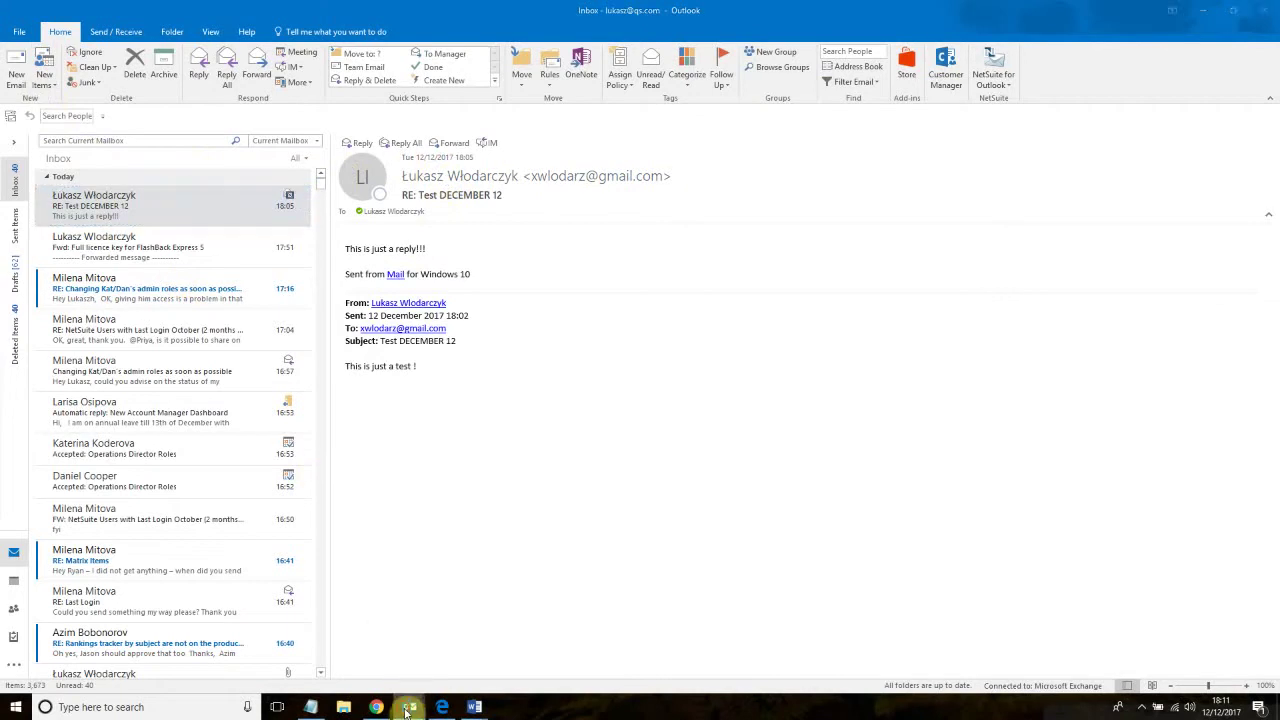
key("ctrl+n")
key("ctrl+v")
Address the email to the contact, with subject DECEMBER OUTLOOK TEST and body 'This is just a test!'.
left_click(209, 141)
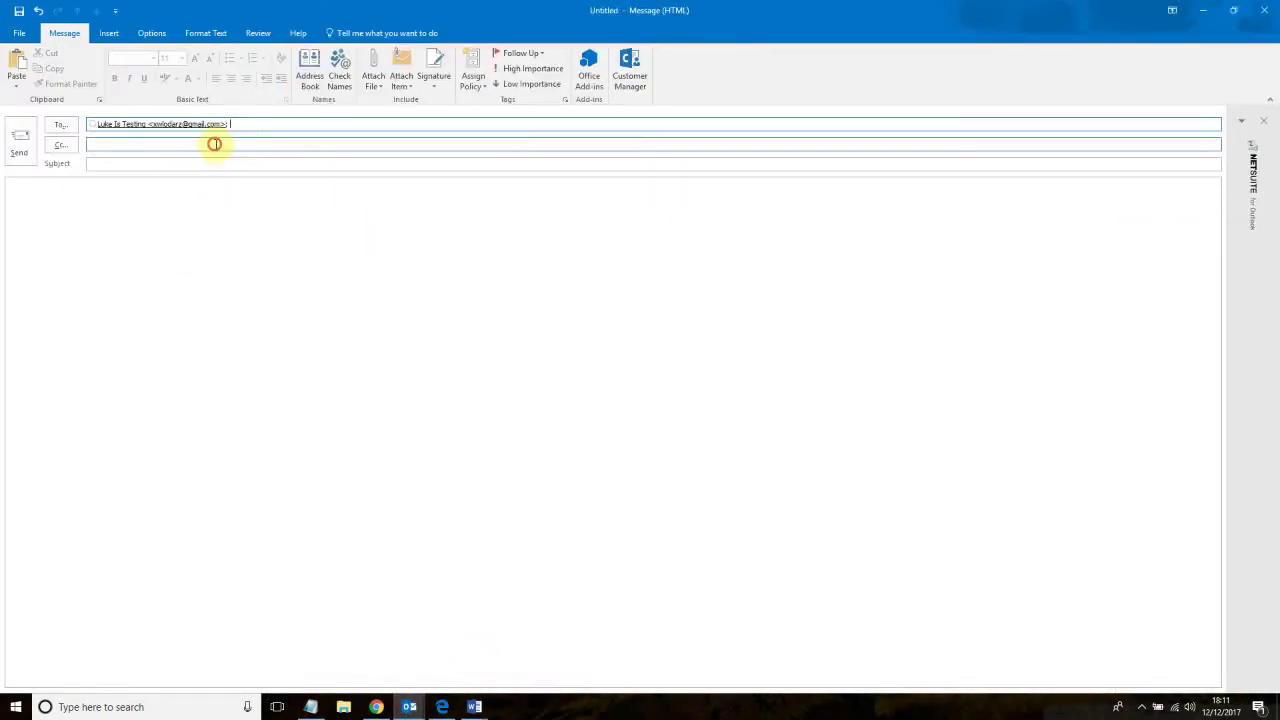
left_click(158, 166)
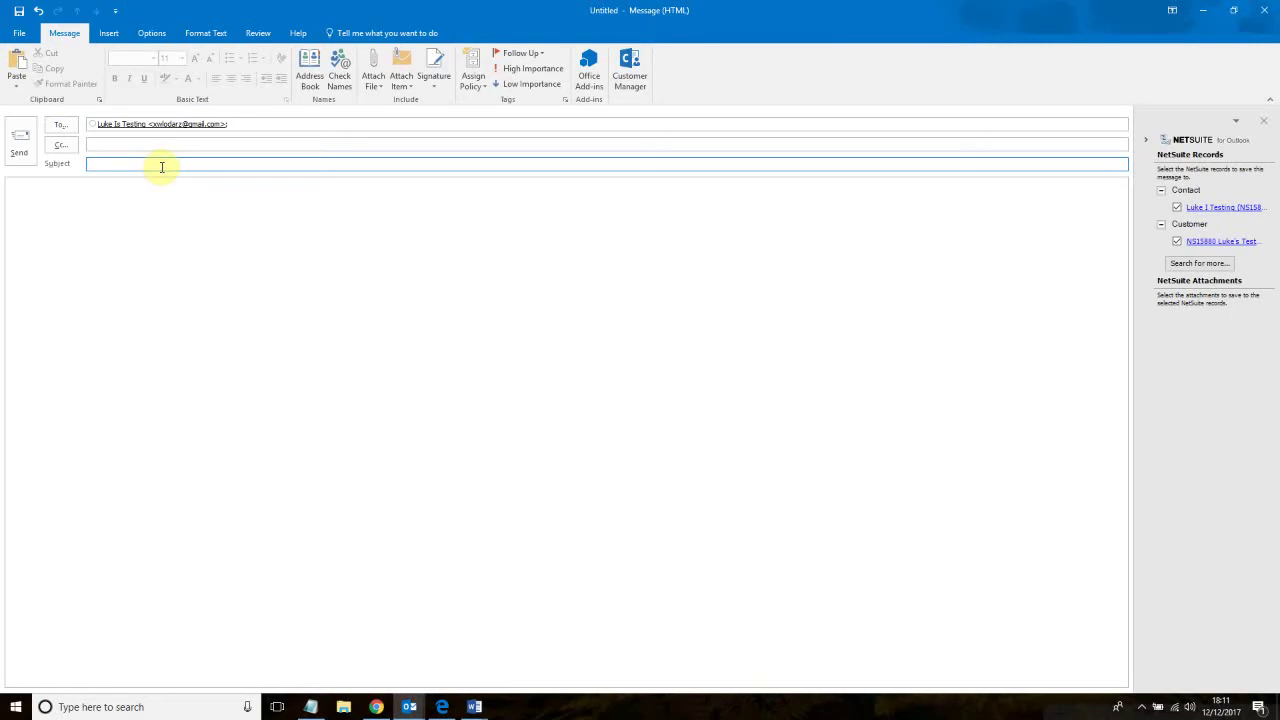
type("DECEMBER OUTLOOK TEST")
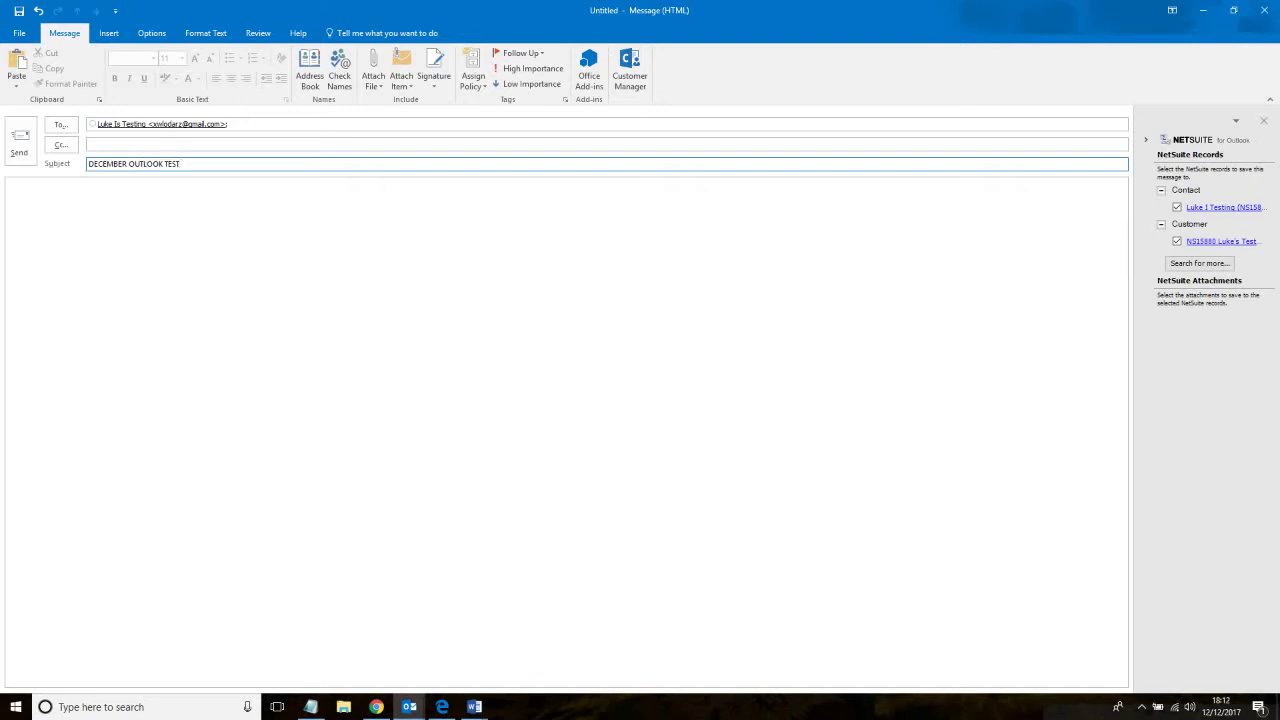
left_click(143, 203)
type("This is")
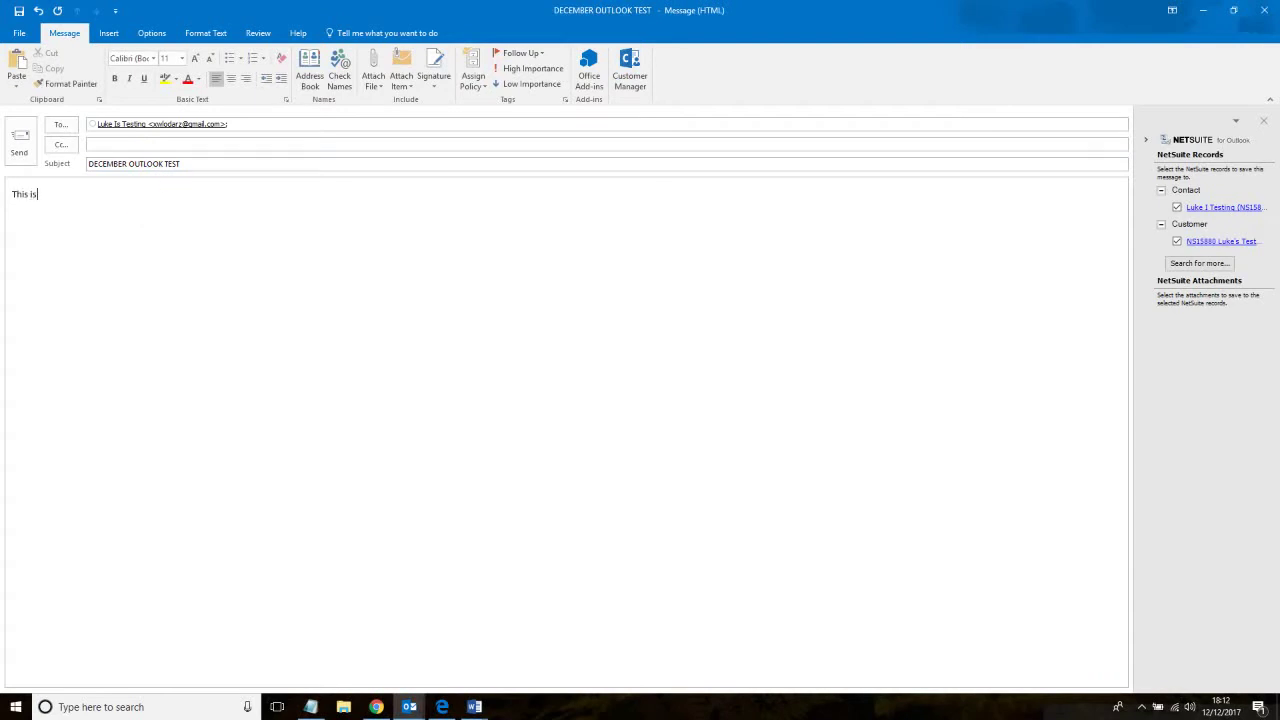
type(" just a test!")
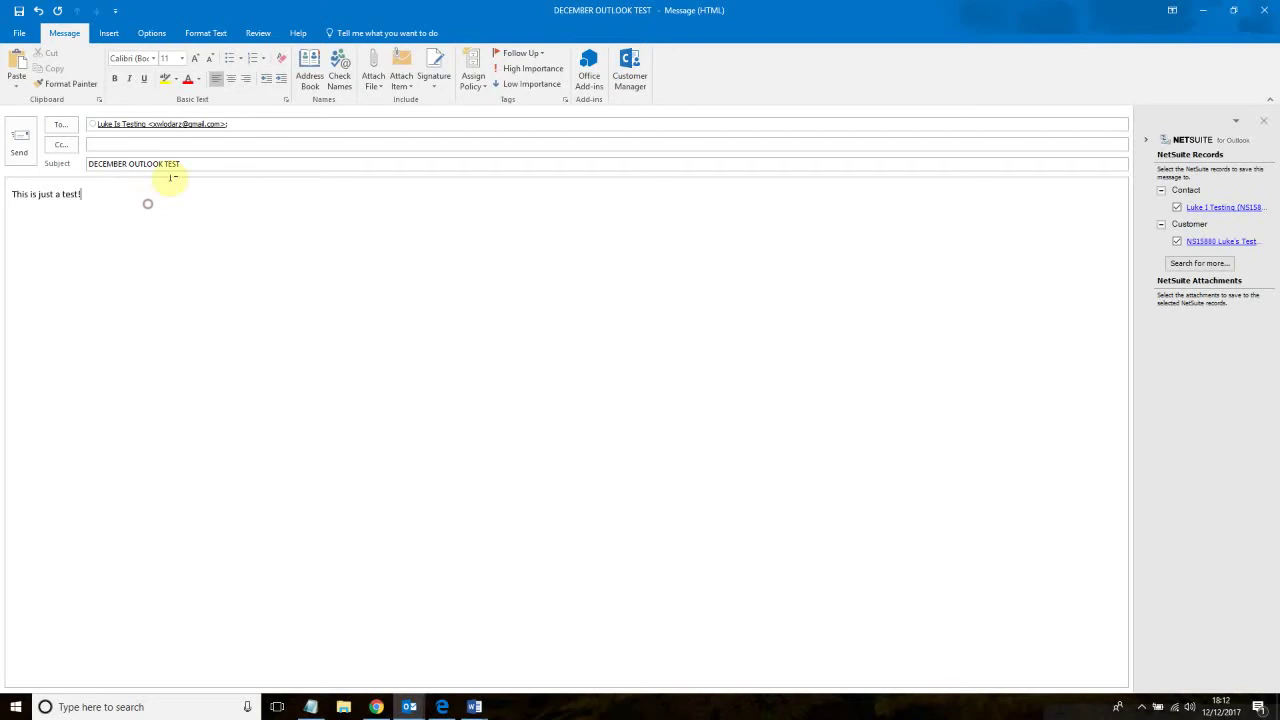
left_click(205, 165)
left_click(126, 200)
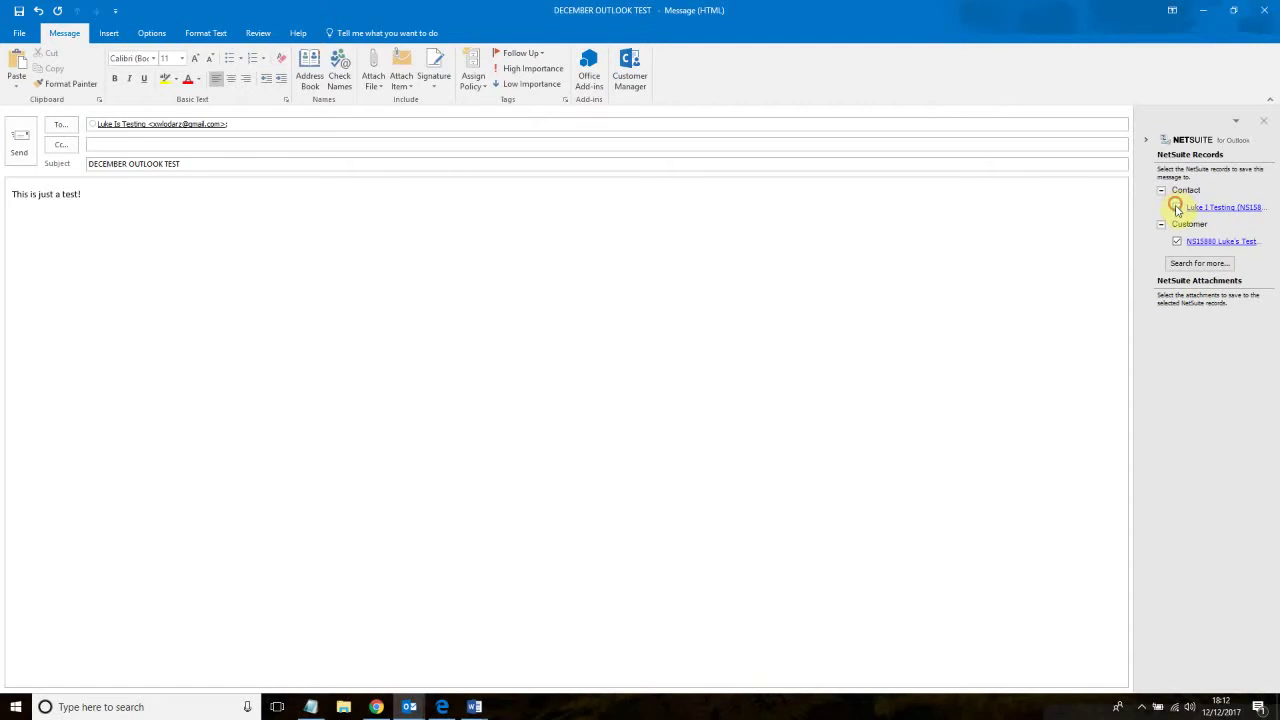
Tick the Contact and Customer records in the NetSuite panel and send the email.
left_click(1177, 241)
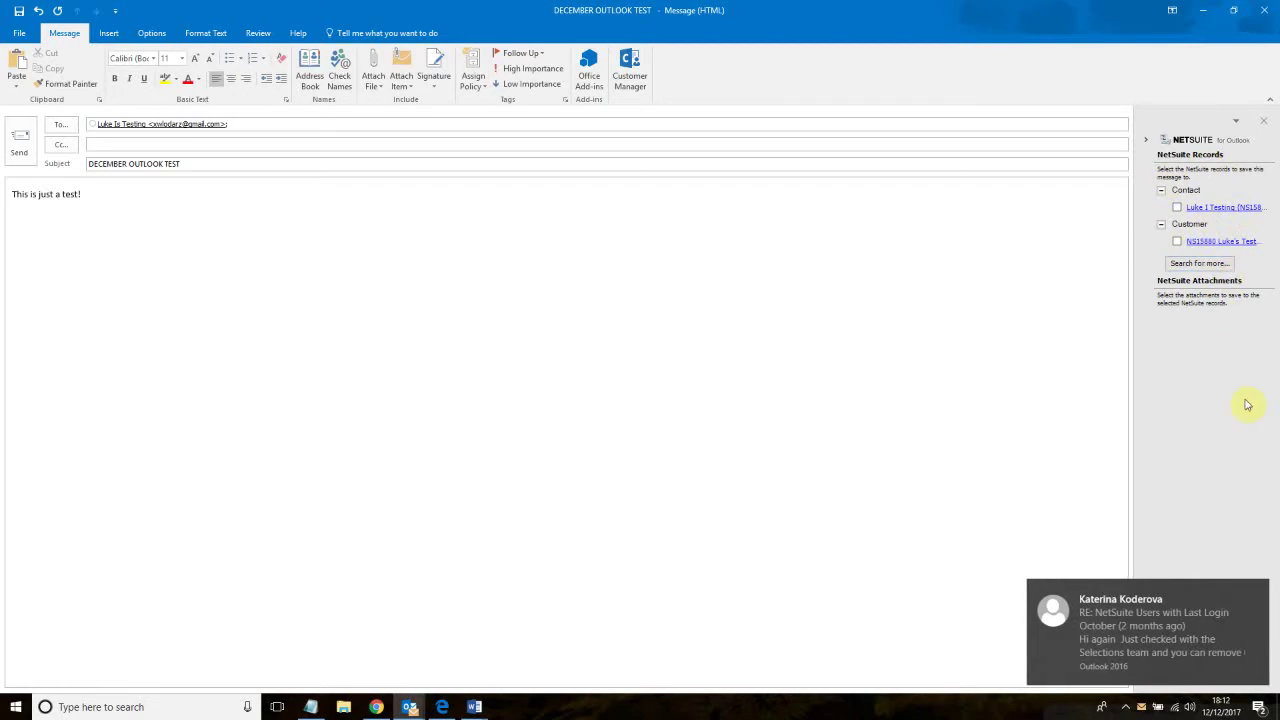
left_click(1259, 596)
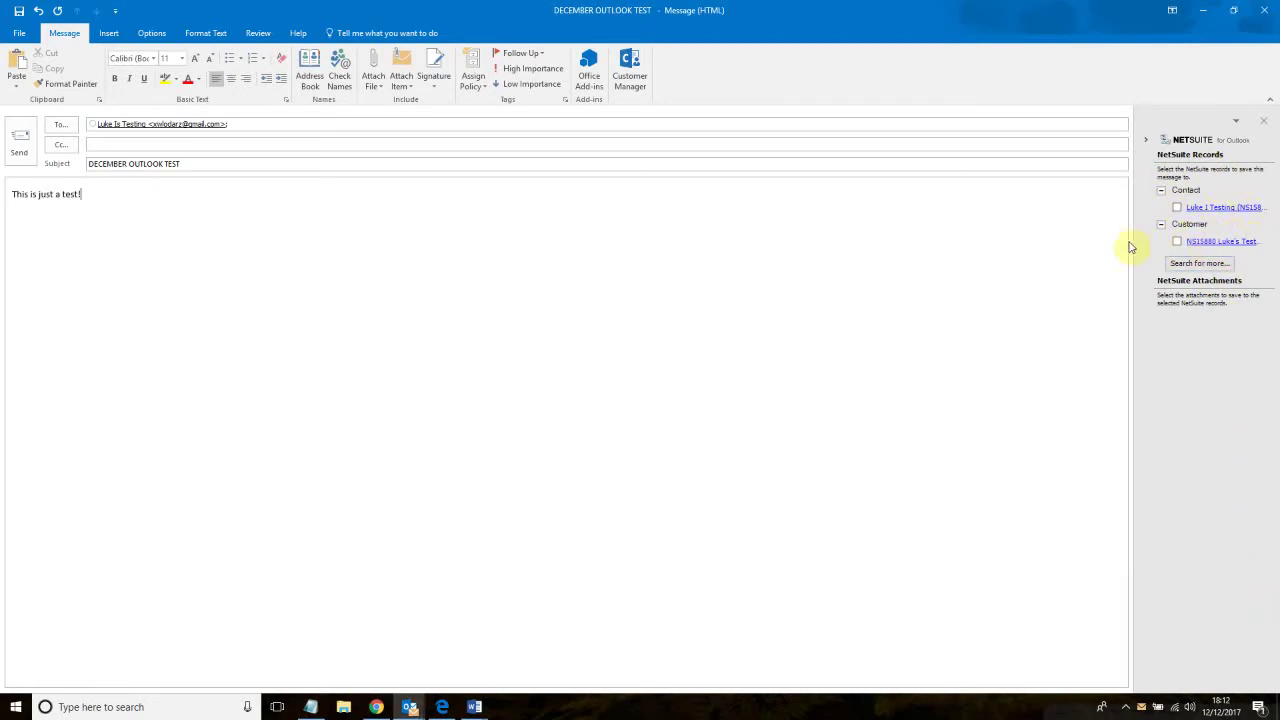
left_click(1180, 210)
left_click(1178, 243)
left_click(21, 145)
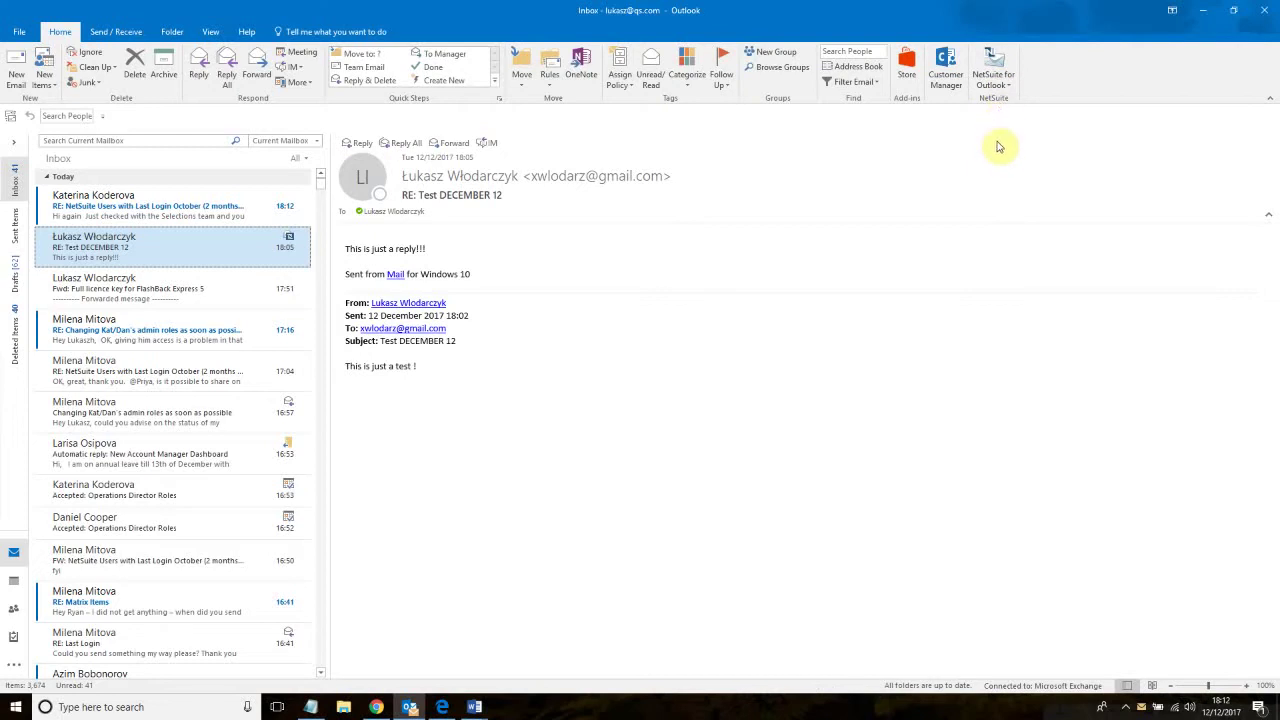
Run NetSuite for Outlook's Synchronize Now, then minimise Outlook to show NetSuite.
left_click(1010, 84)
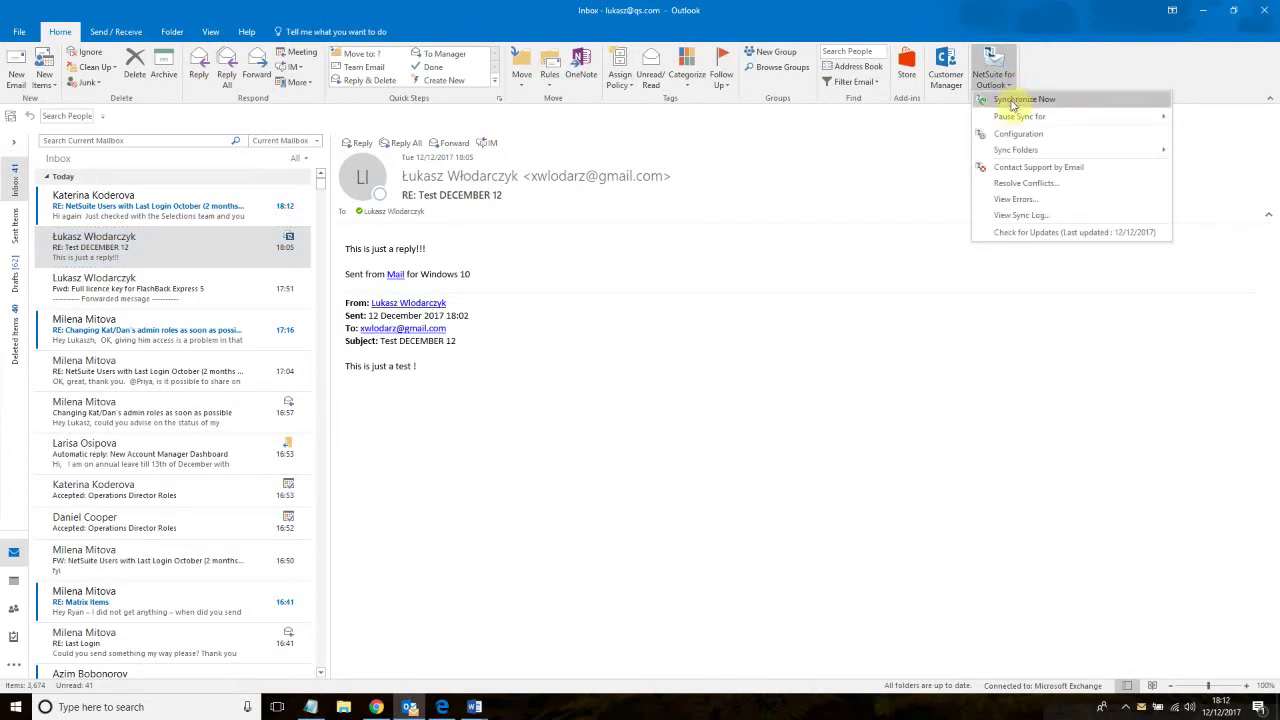
left_click(1013, 101)
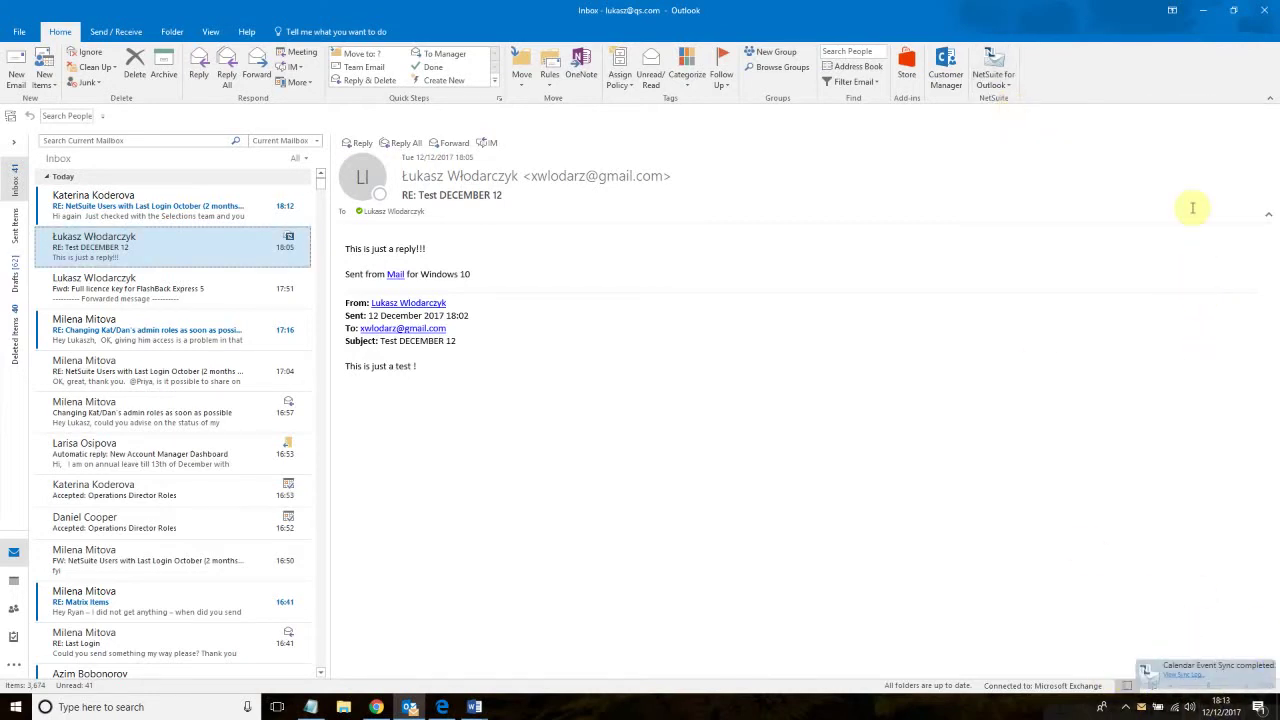
left_click(1203, 10)
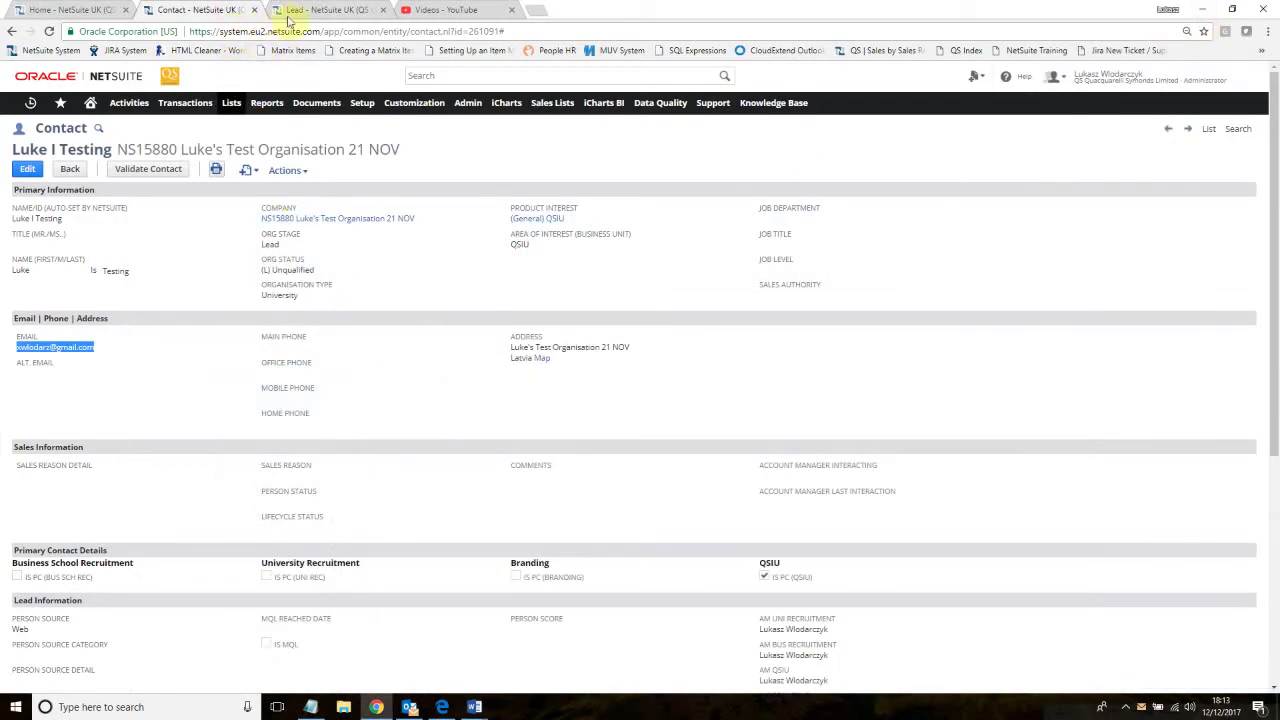
Open the contact's Communication > Messages list and refresh it.
left_click(165, 229)
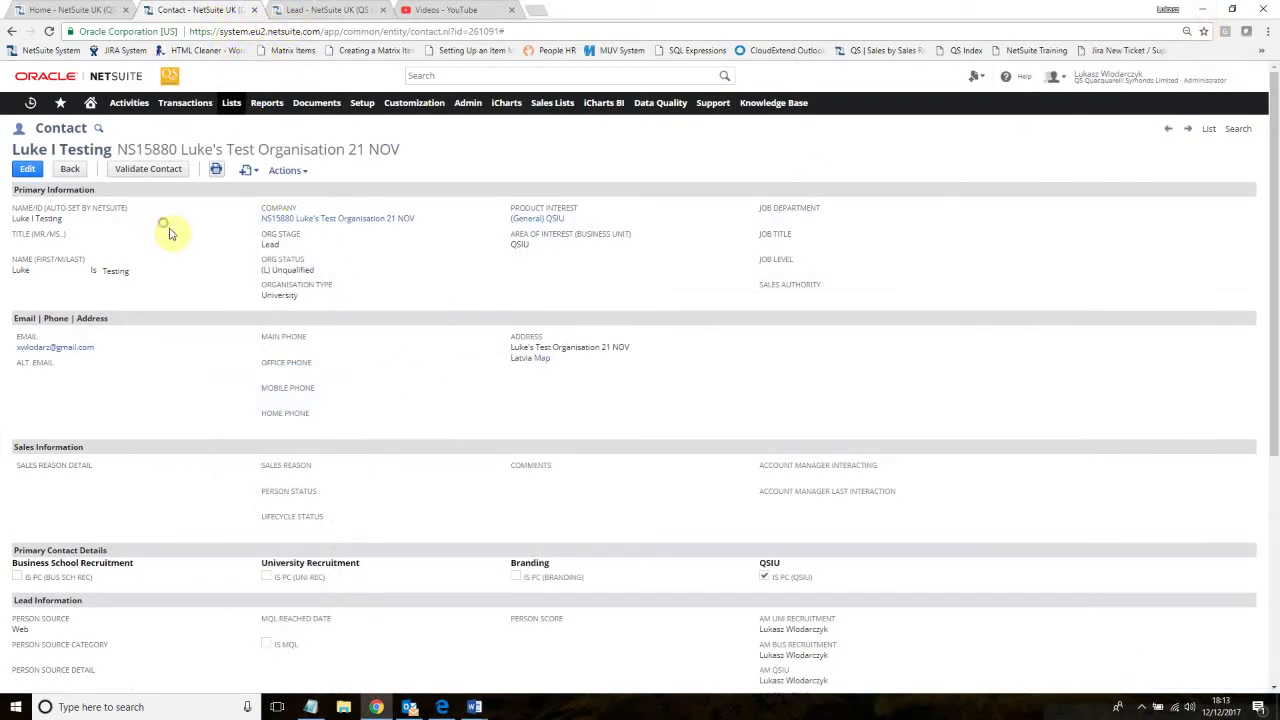
scroll(172, 245, "down", 2)
scroll(178, 253, "down", 2)
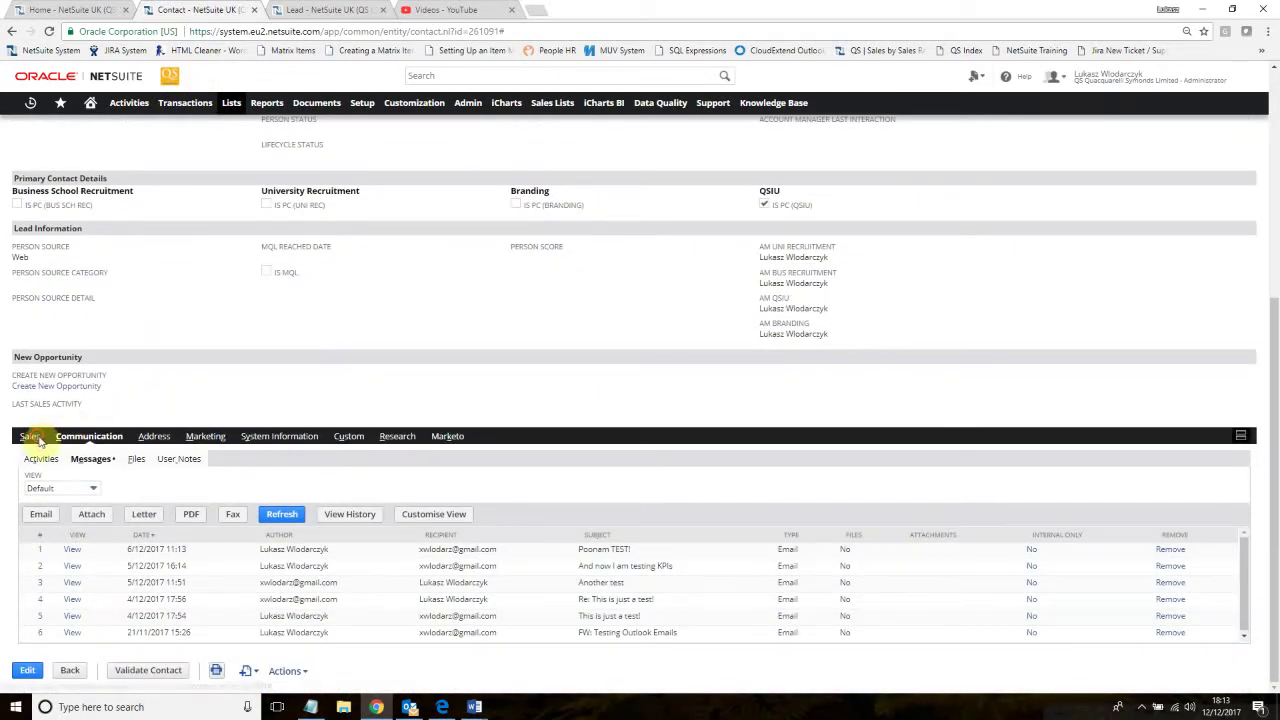
left_click(32, 437)
left_click(84, 570)
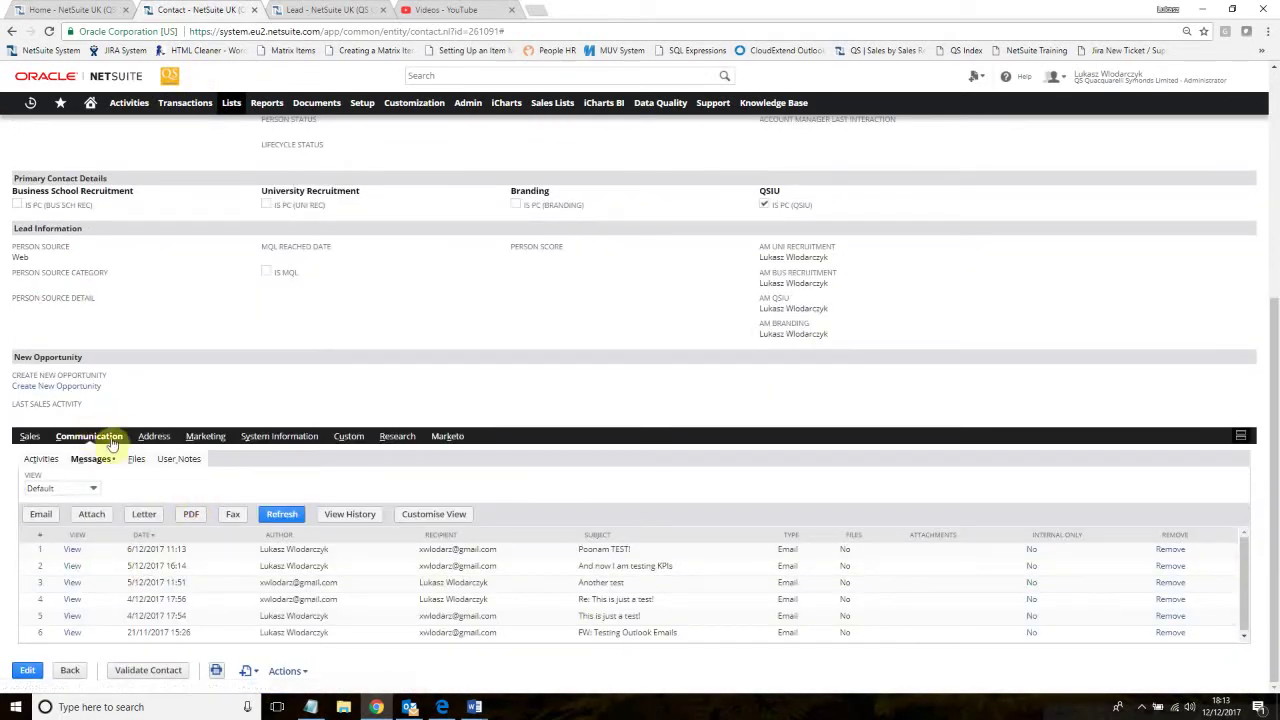
left_click(38, 459)
left_click(93, 544)
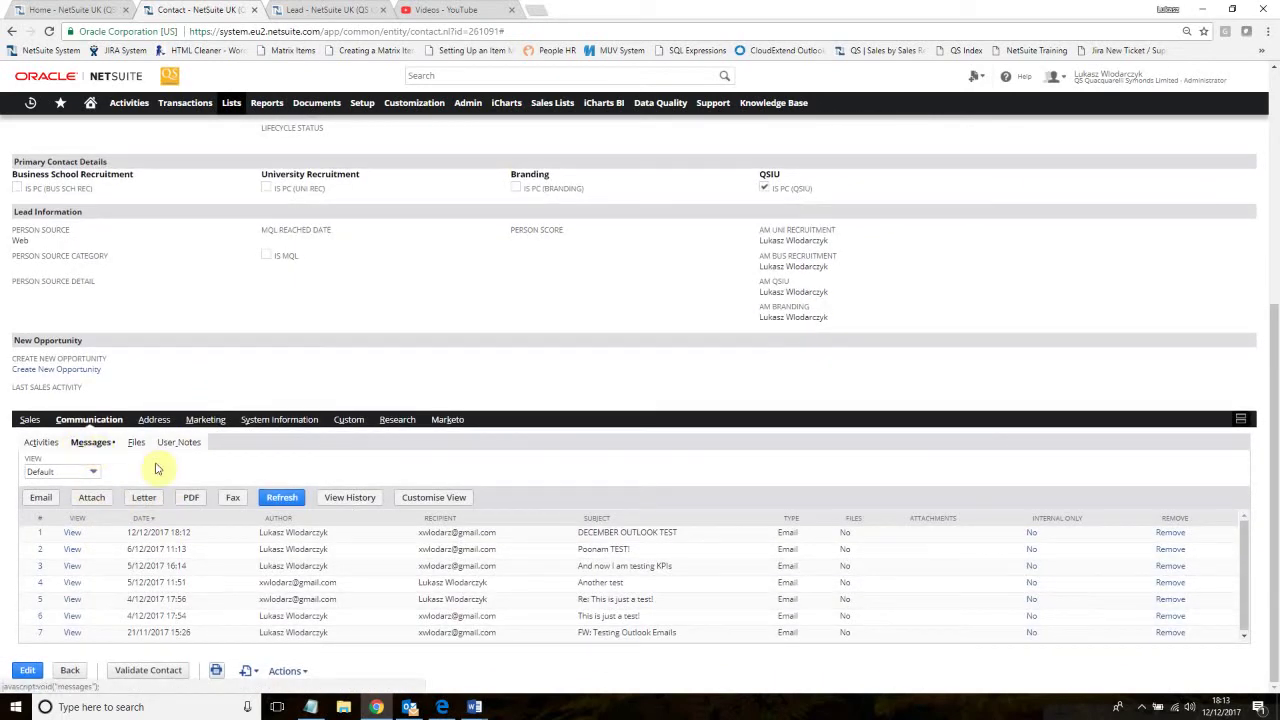
left_click(285, 503)
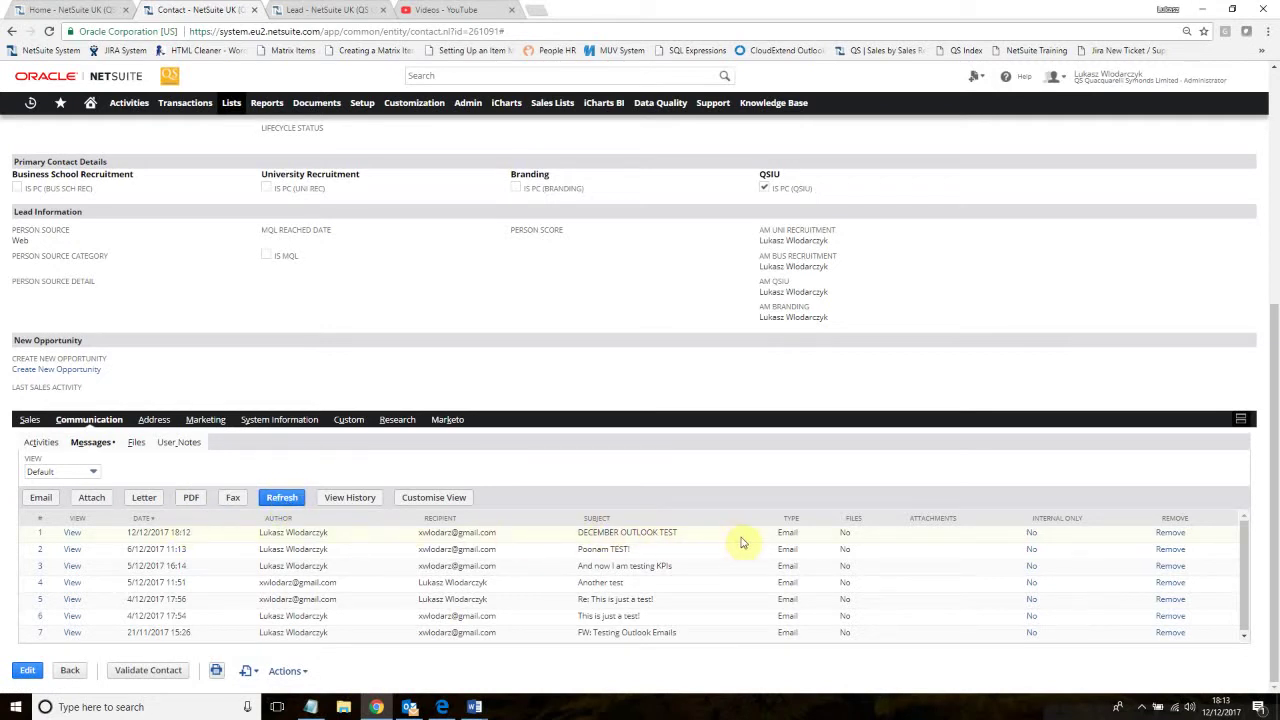
View the synced DECEMBER OUTLOOK TEST email in its popup, then close it.
left_click(72, 533)
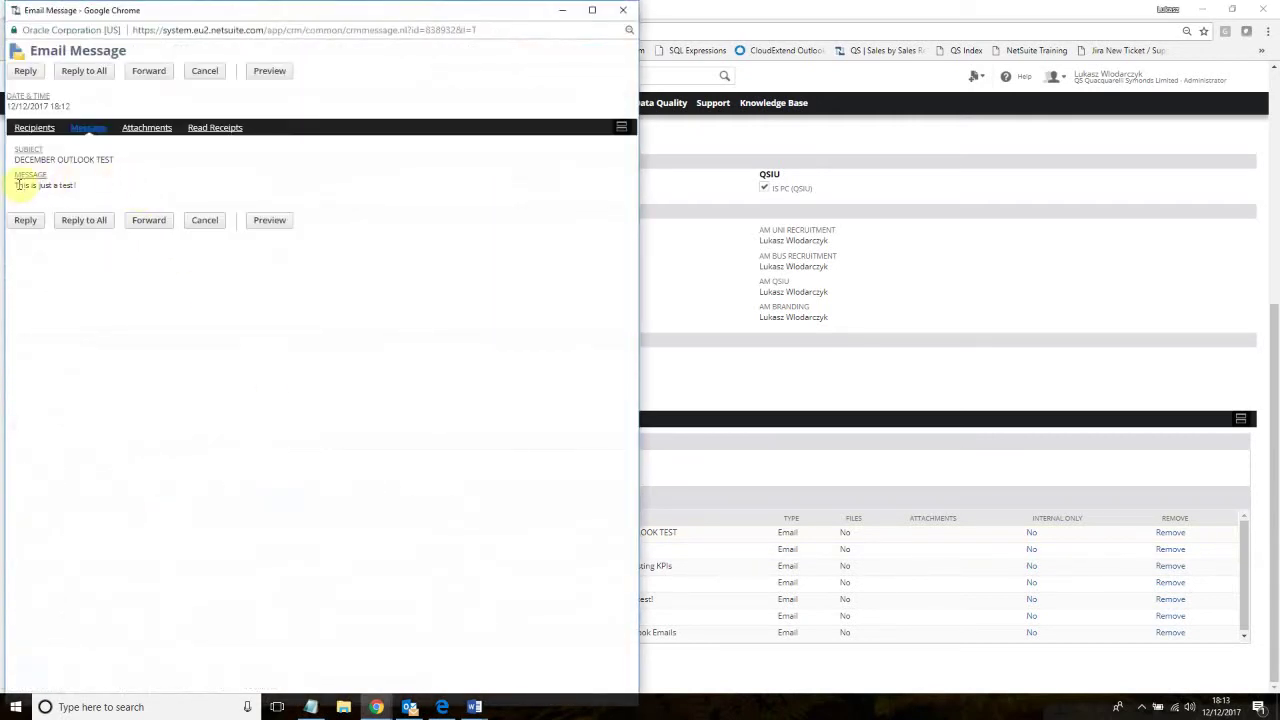
left_click_drag(22, 186, 58, 186)
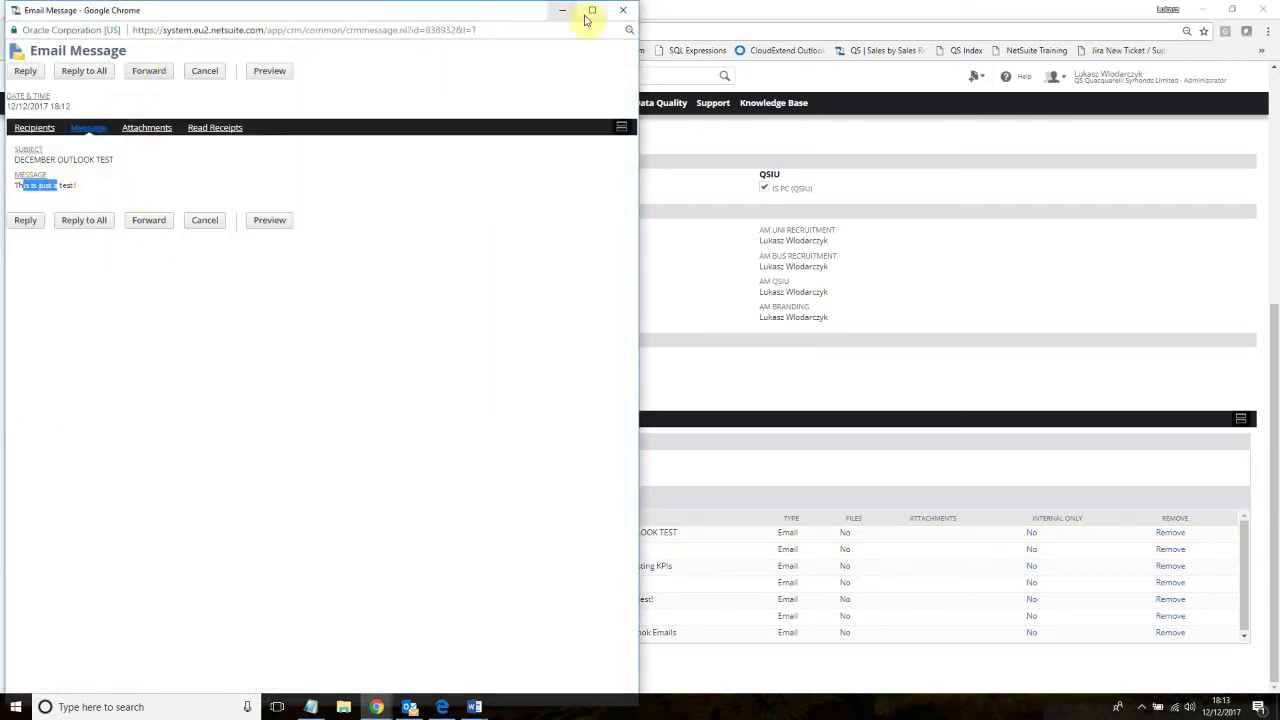
left_click(621, 10)
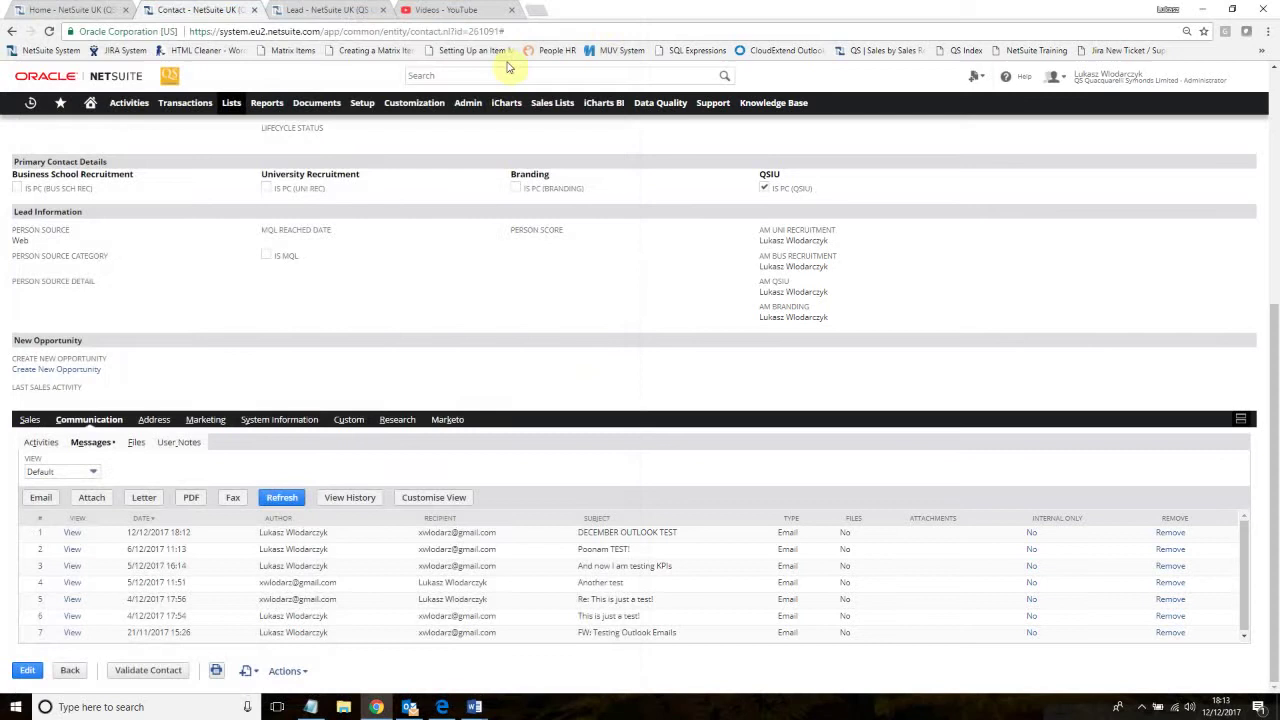
left_click(310, 10)
Refresh the lead record's Messages list and confirm DECEMBER OUTLOOK TEST now tops it.
scroll(295, 340, "down", 3)
scroll(300, 337, "up", 4)
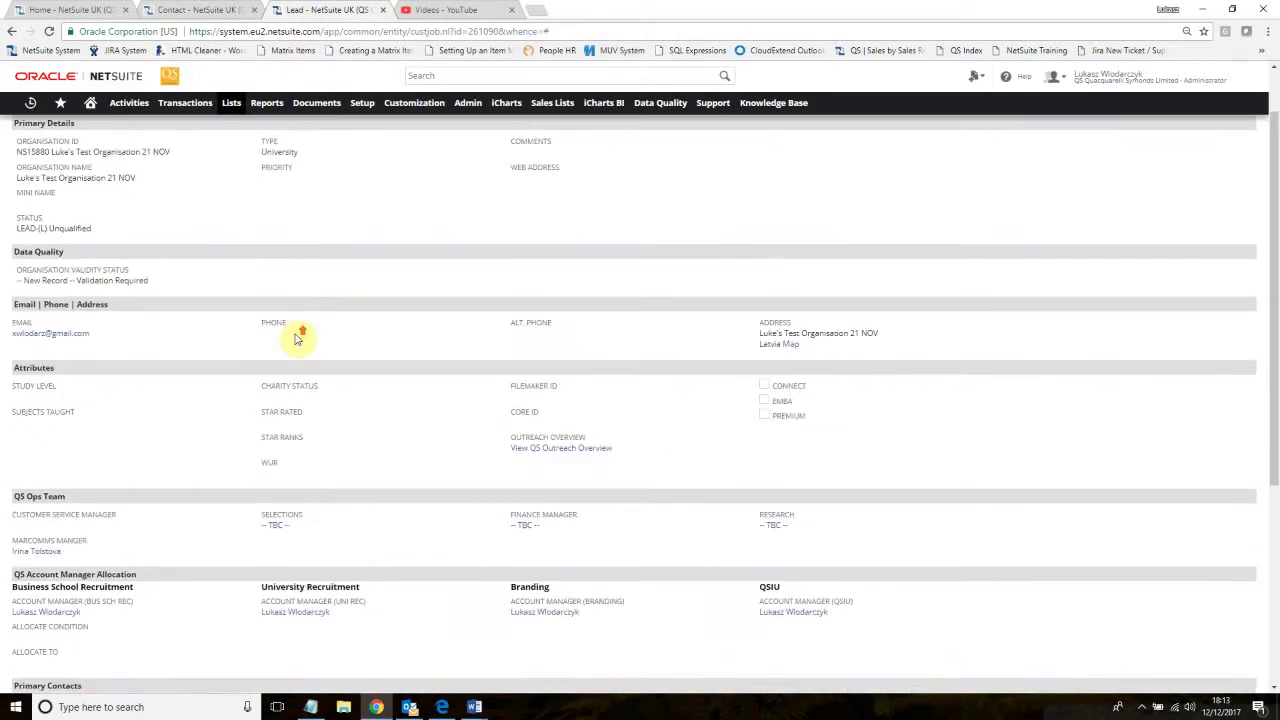
scroll(300, 337, "down", 2)
scroll(175, 487, "down", 5)
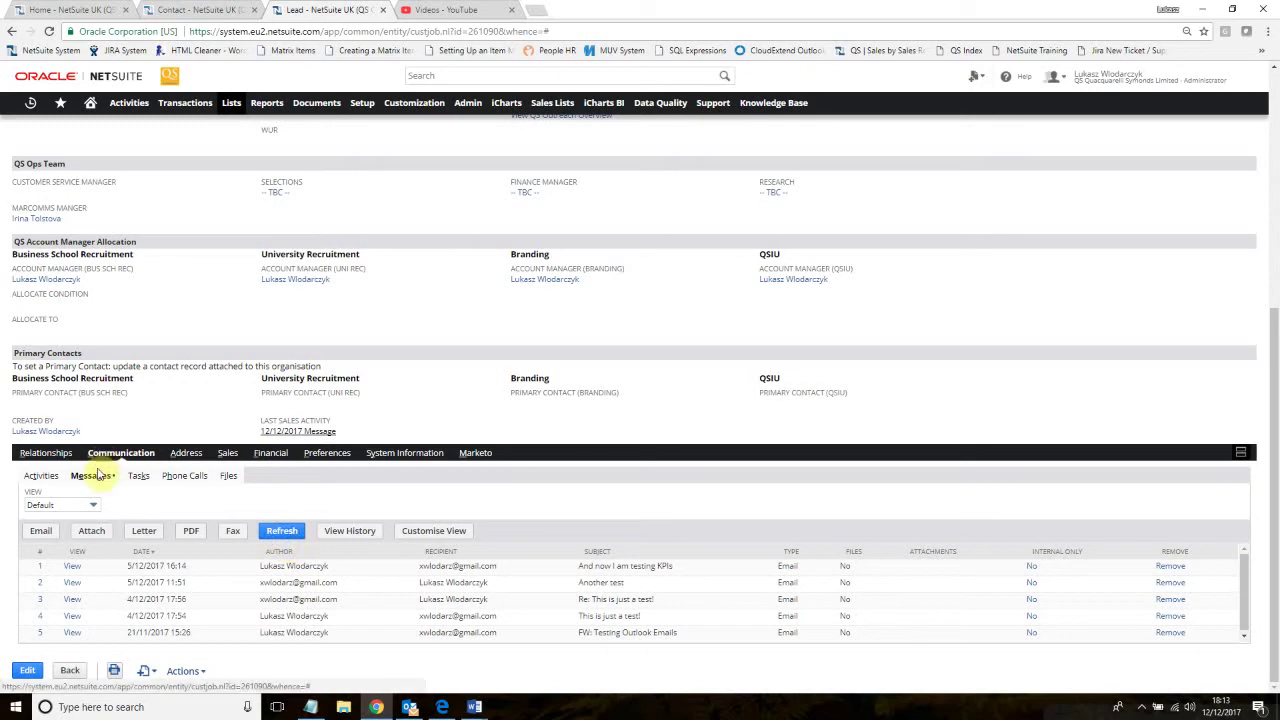
left_click(283, 531)
left_click_drag(594, 566, 684, 567)
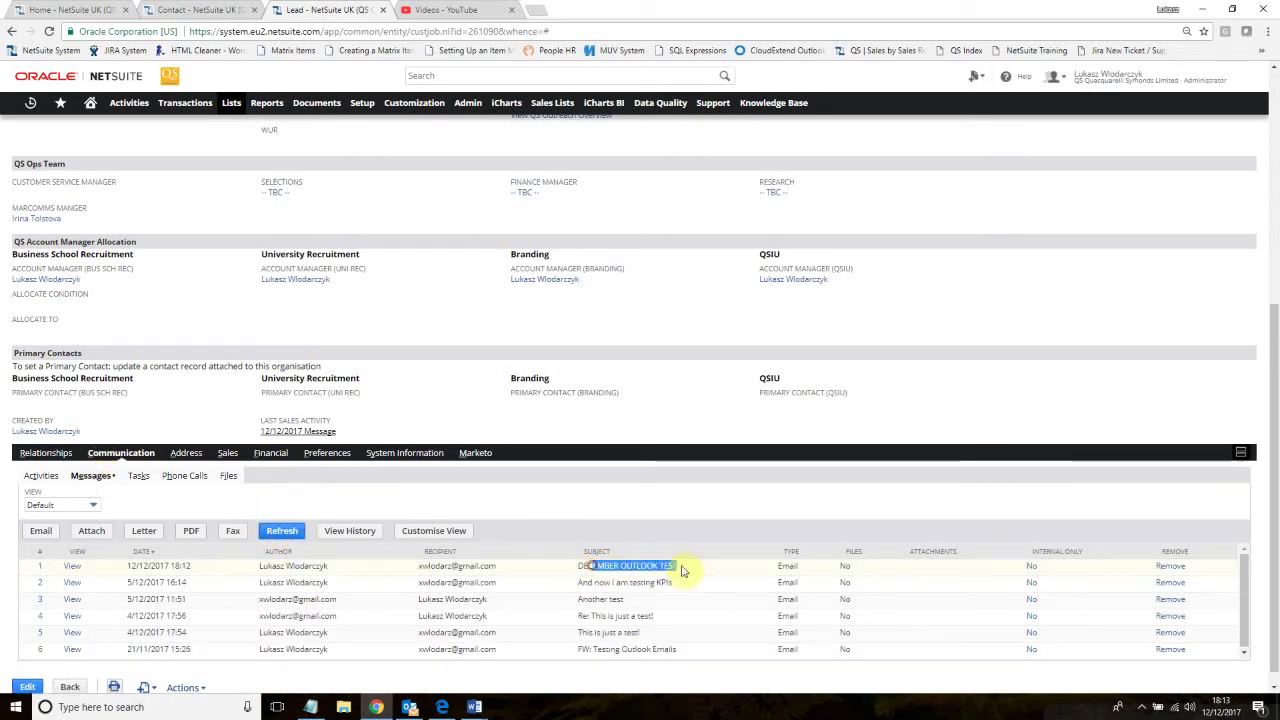
double_click(597, 566)
double_click(640, 566)
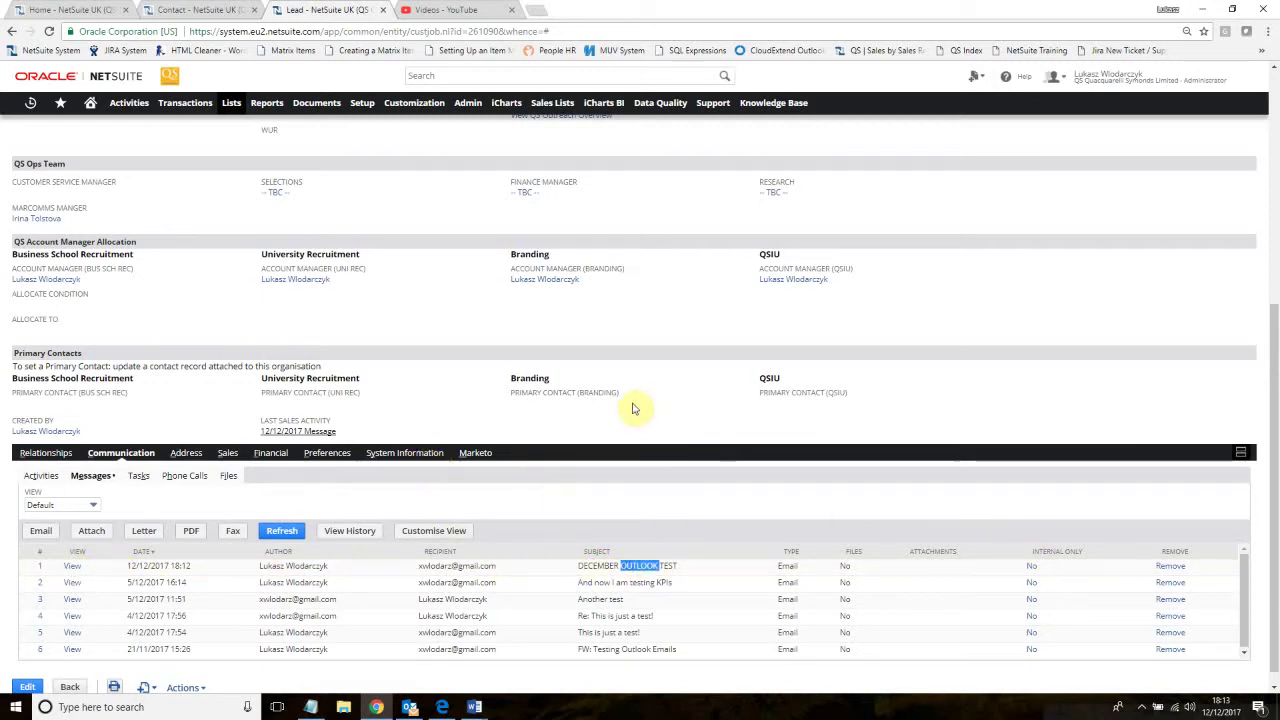
scroll(640, 402, "up", 3)
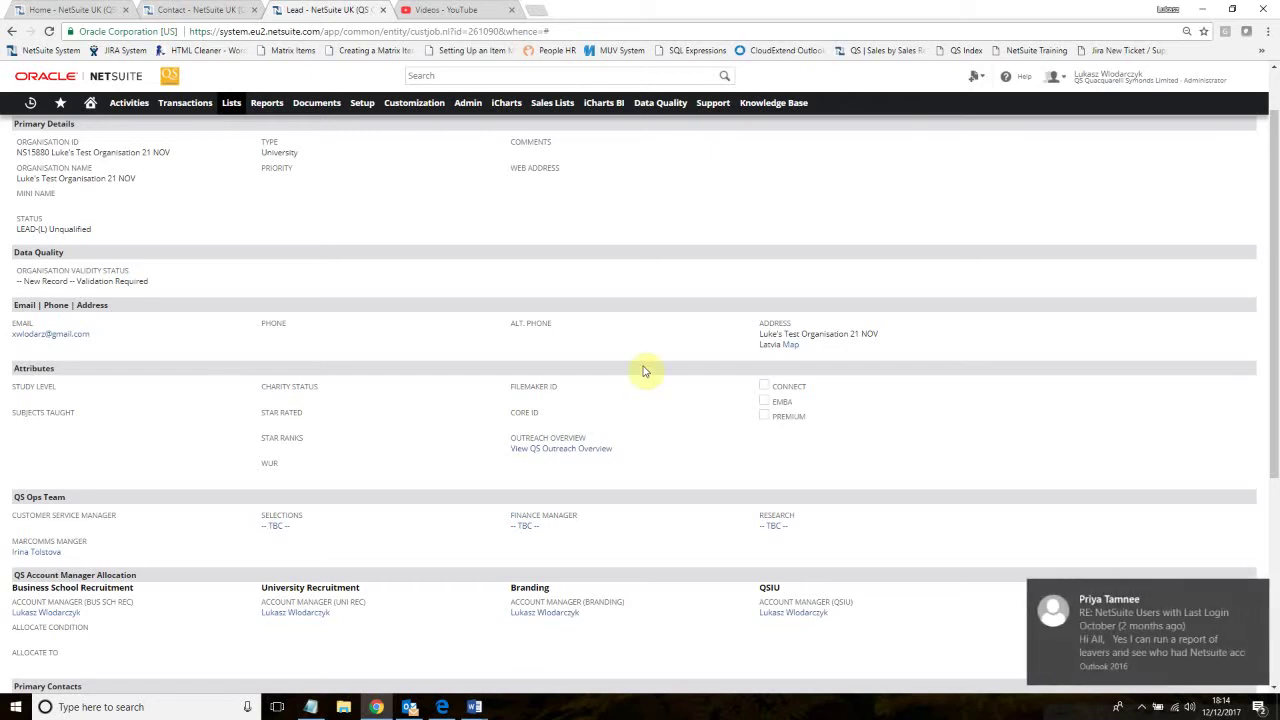
Dismiss the new-mail notification and bring the Outlook inbox forward.
left_click(1256, 592)
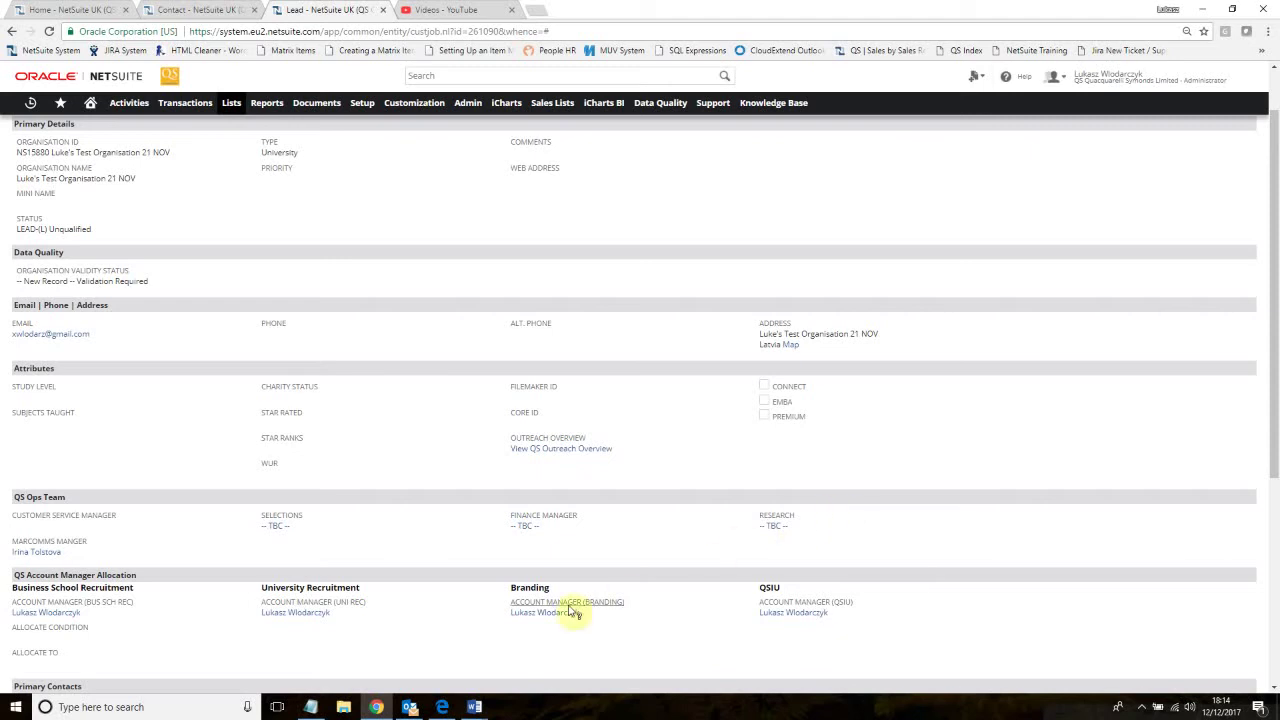
left_click(409, 707)
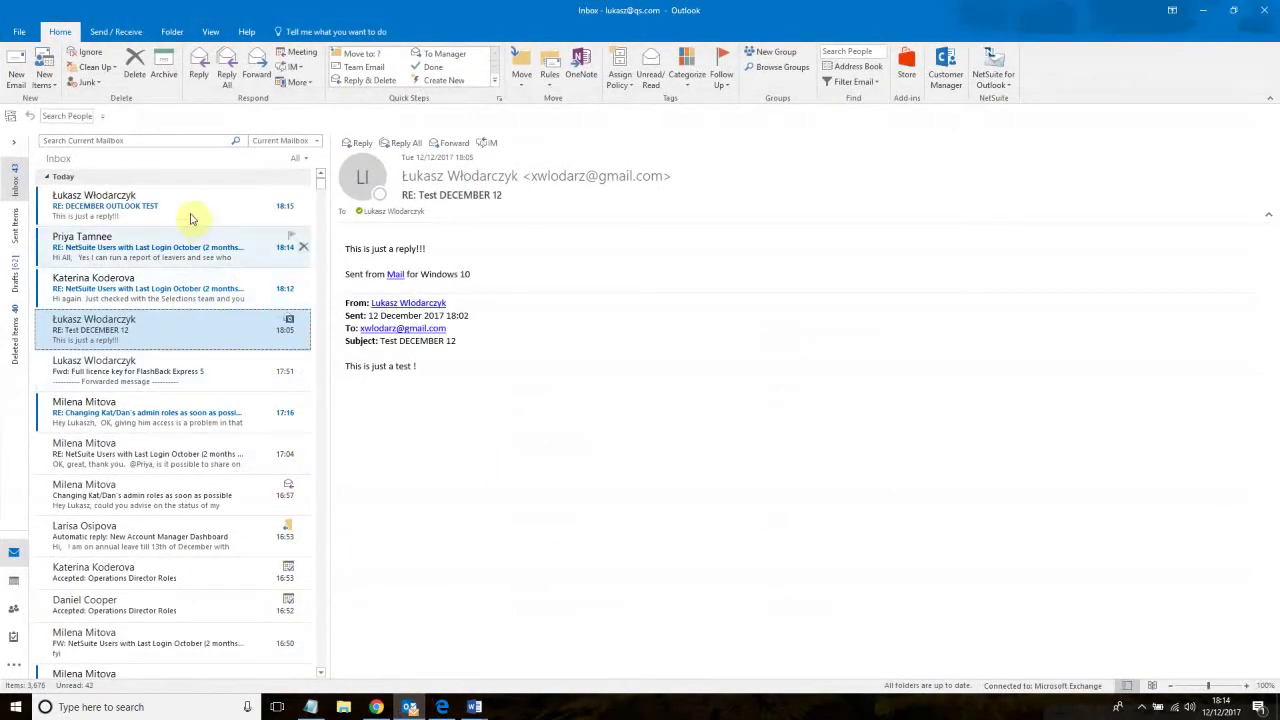
Open the RE: DECEMBER OUTLOOK TEST reply and check its 'This is just a reply!!!' text.
left_click(155, 210)
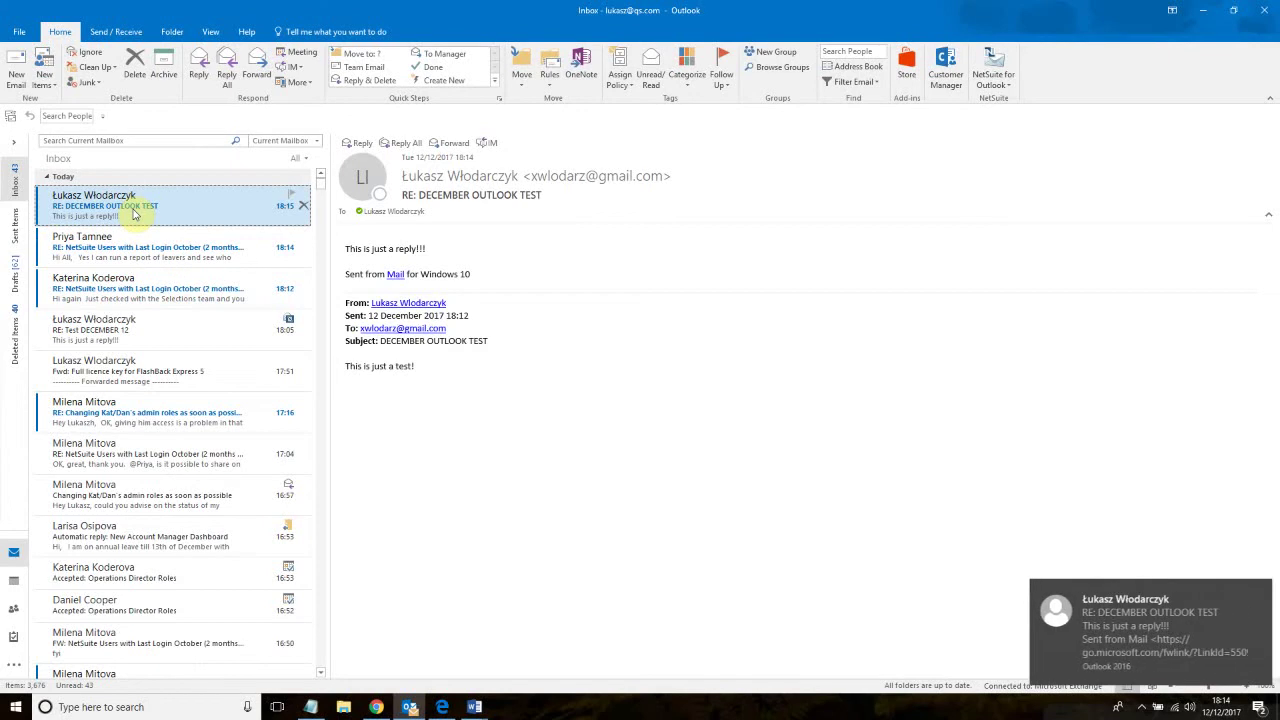
triple_click(349, 246)
left_click_drag(469, 272, 471, 271)
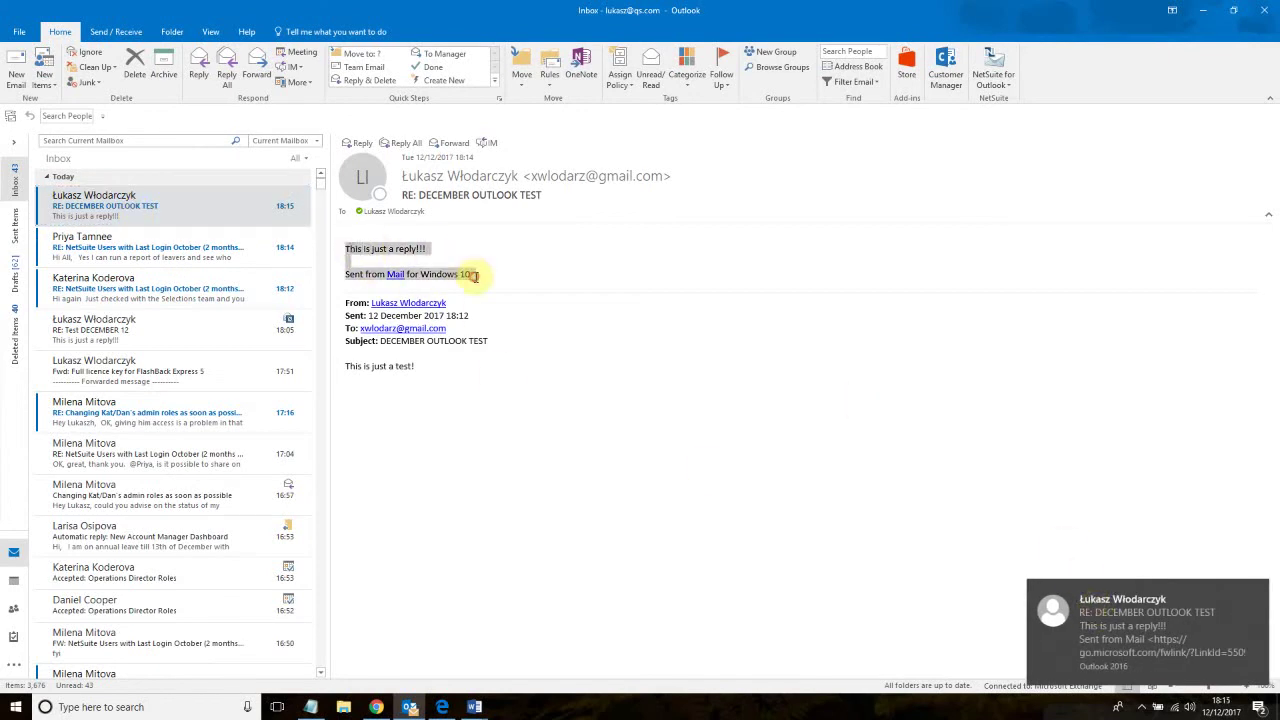
left_click(471, 271)
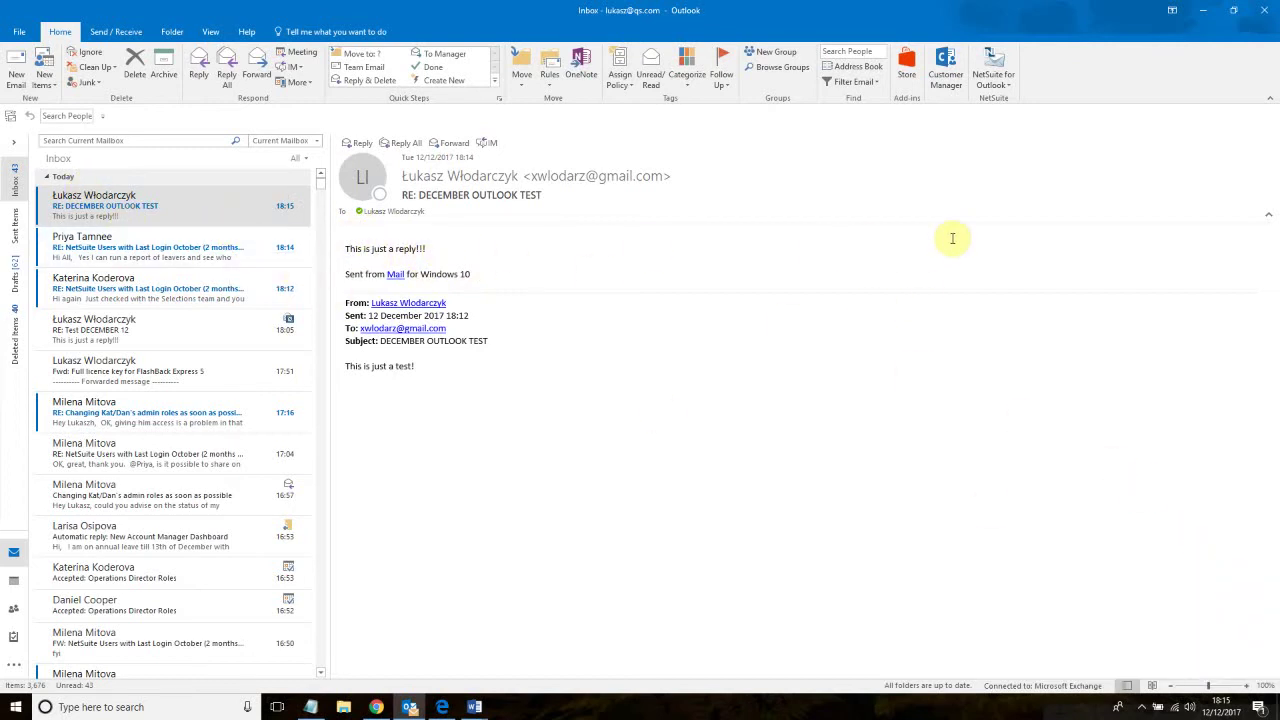
Save the RE: DECEMBER OUTLOOK TEST reply to the NetSuite contact and customer records.
left_click(166, 207)
double_click(166, 207)
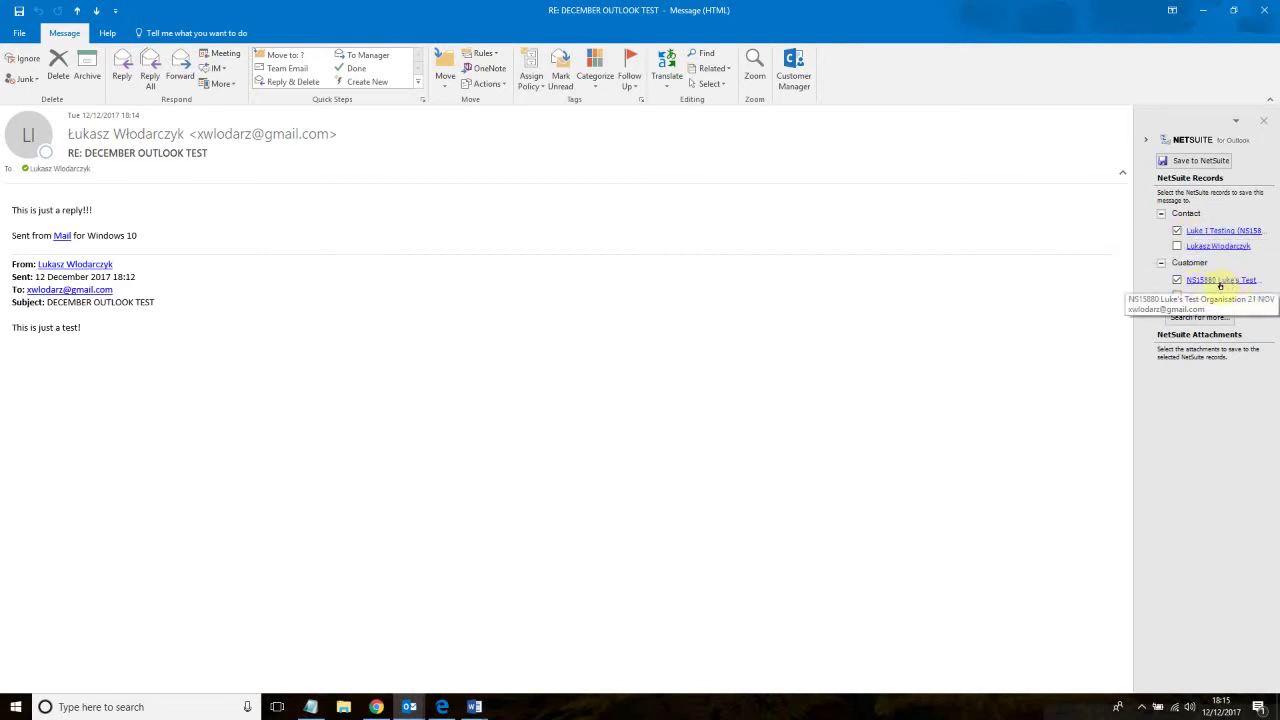
left_click(1193, 165)
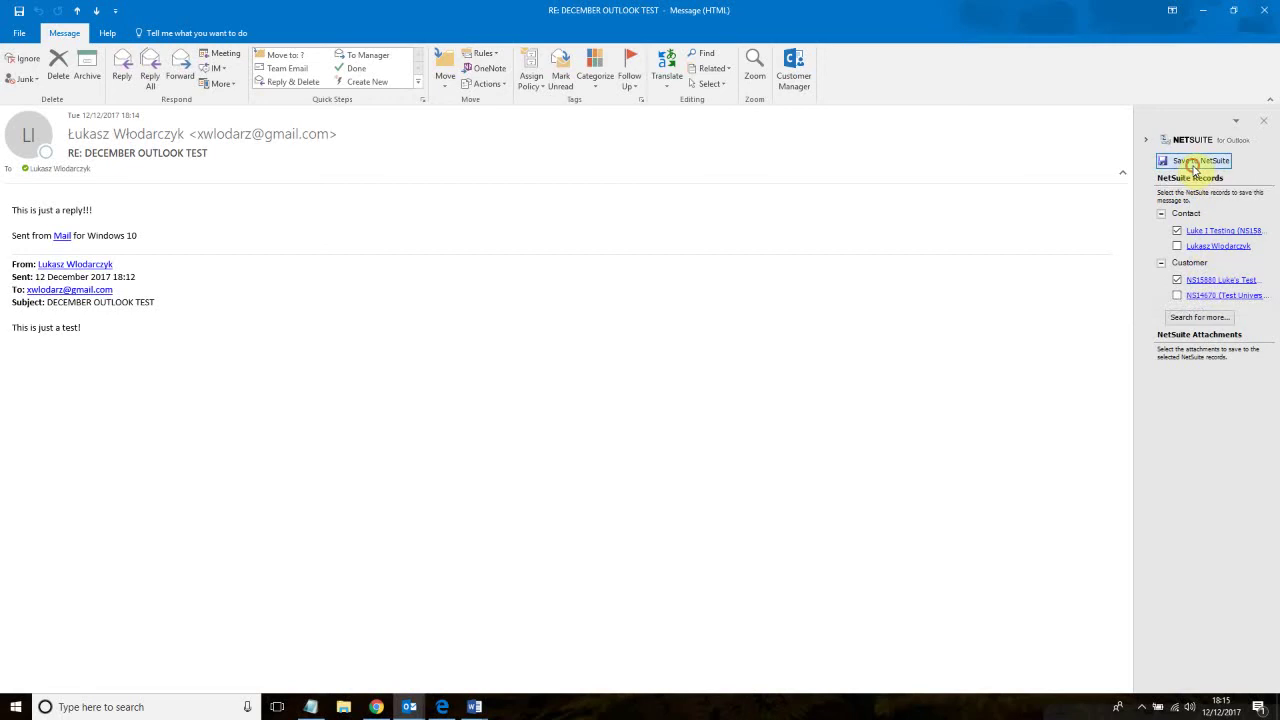
left_click(1207, 14)
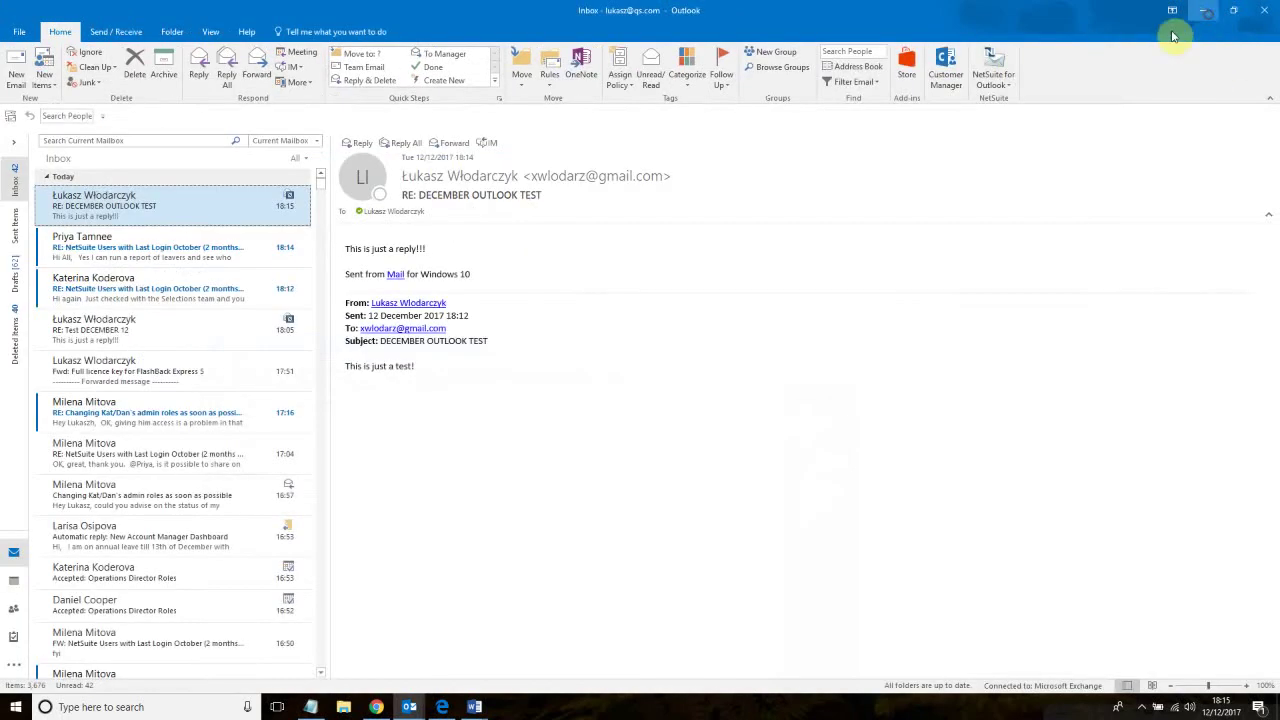
Run NetSuite Synchronize Now and minimise Outlook to reveal the lead record.
left_click(994, 72)
left_click(1010, 100)
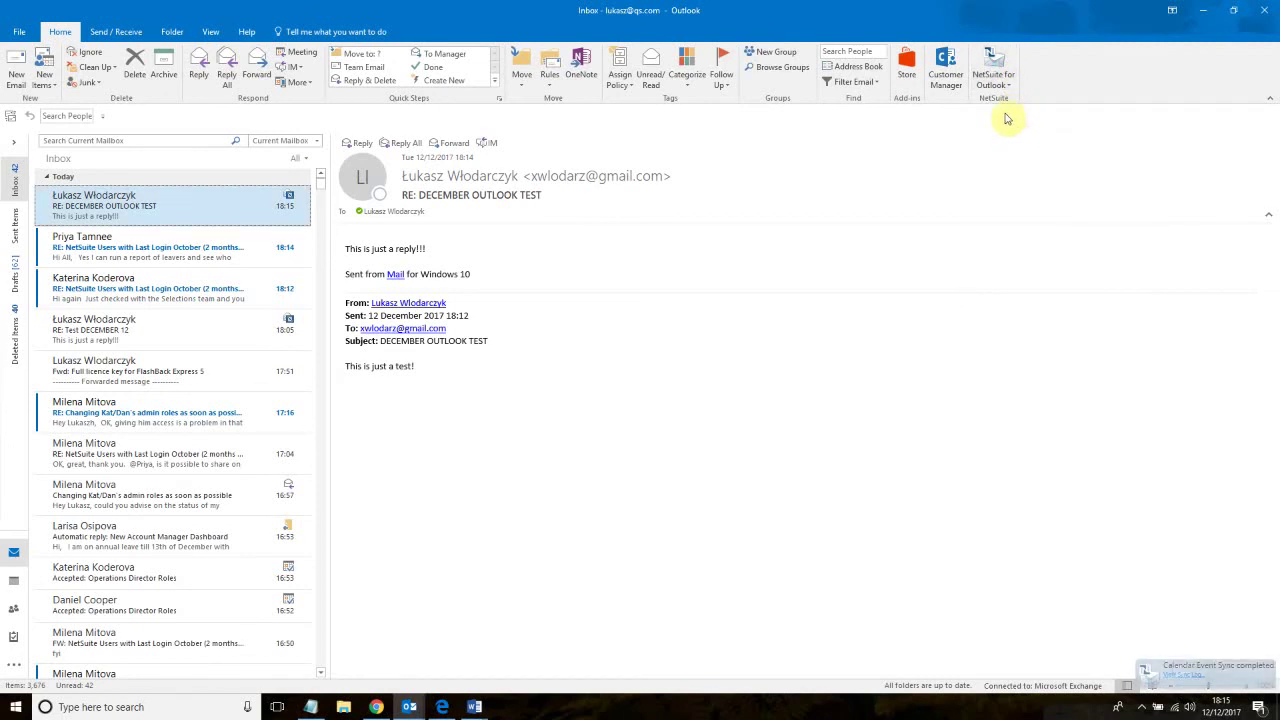
left_click(1205, 12)
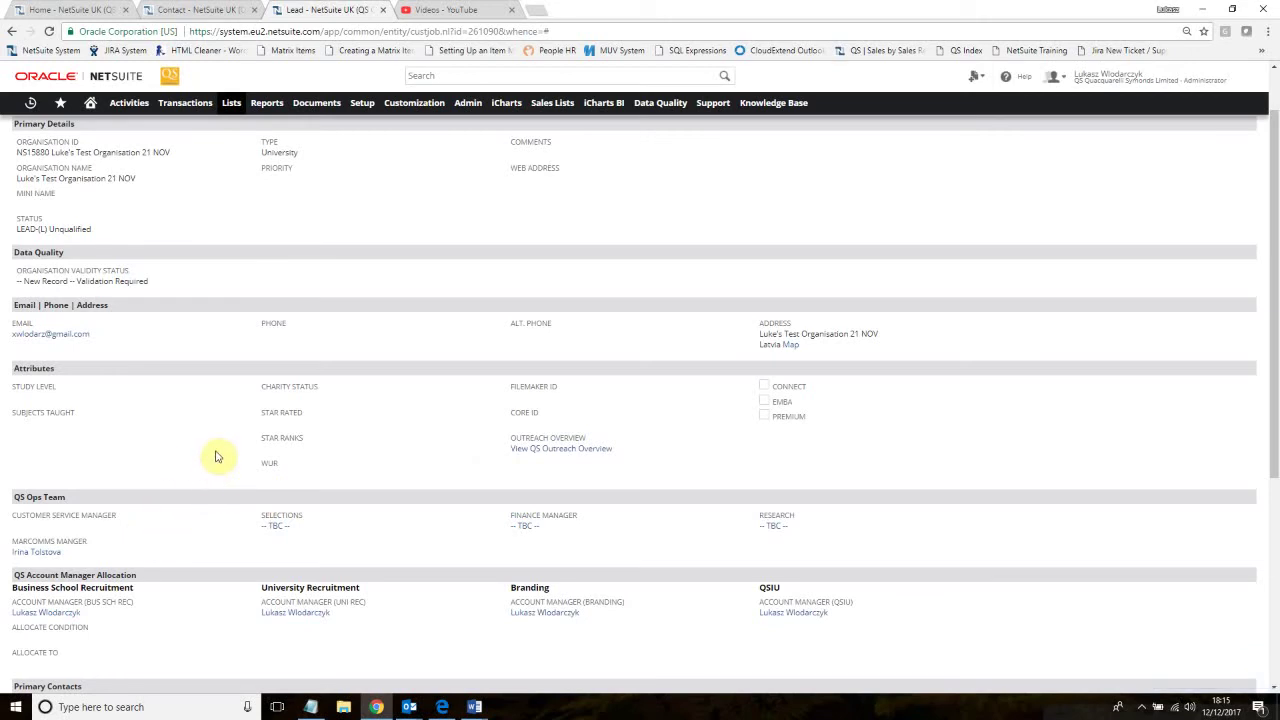
Refresh the lead's Messages list and view the new RE: DECEMBER OUTLOOK TEST reply.
scroll(195, 318, "down", 5)
scroll(199, 333, "down", 2)
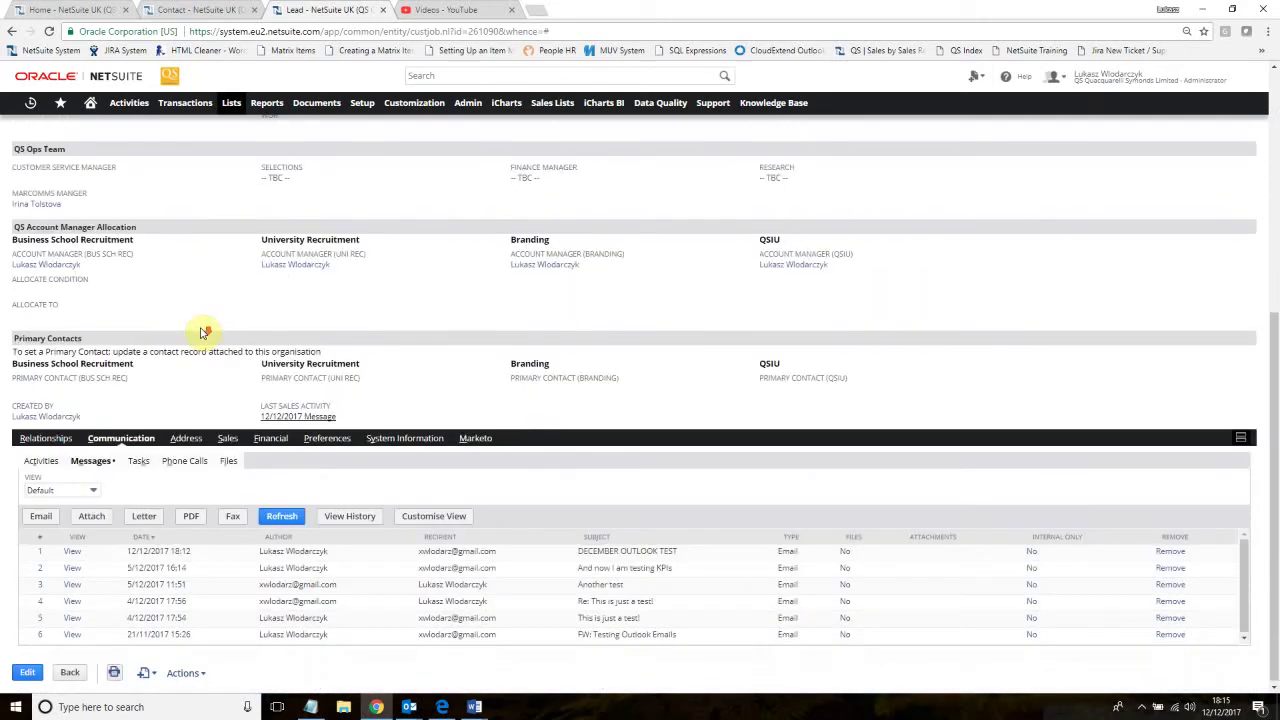
left_click(292, 514)
left_click_drag(256, 552, 366, 557)
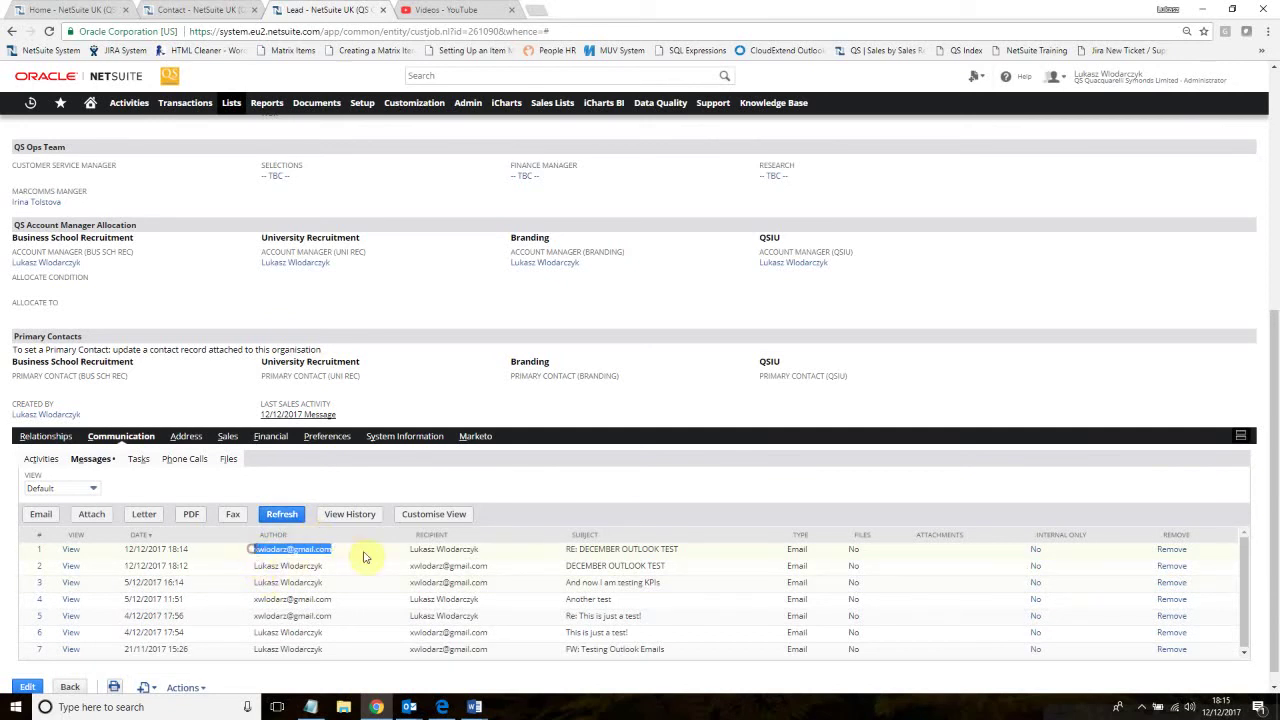
left_click(68, 551)
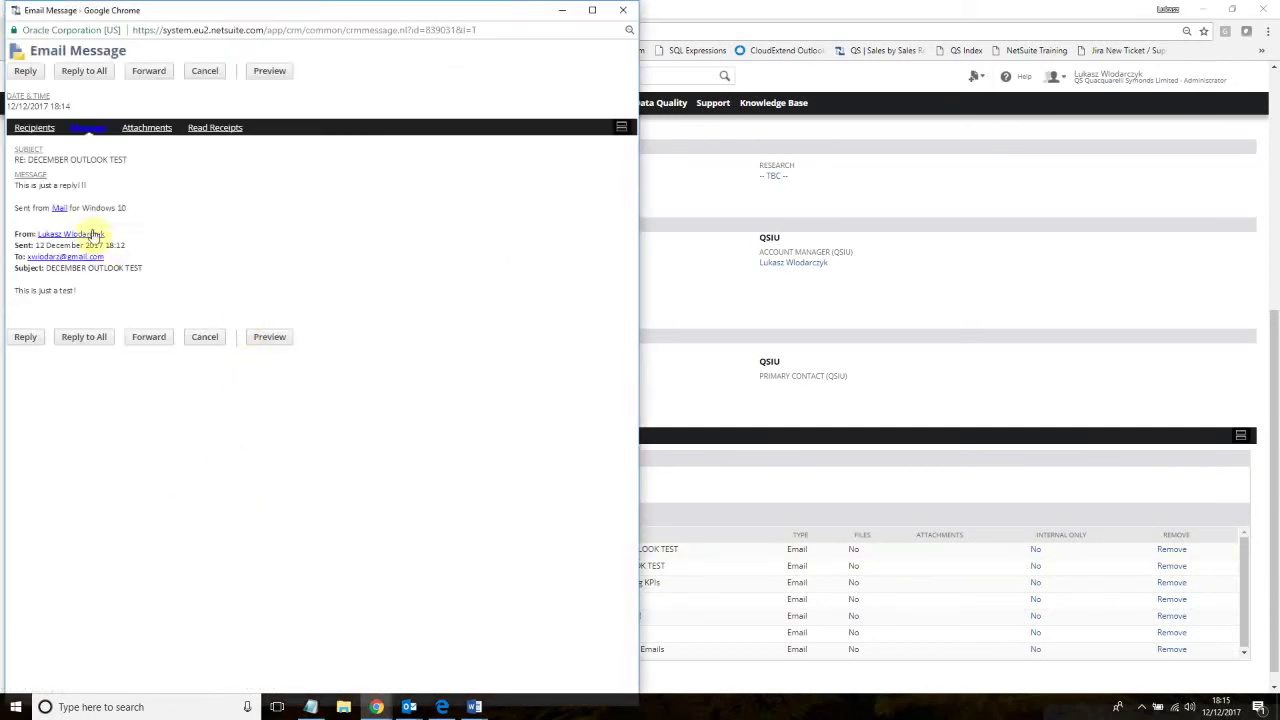
left_click_drag(12, 147, 143, 215)
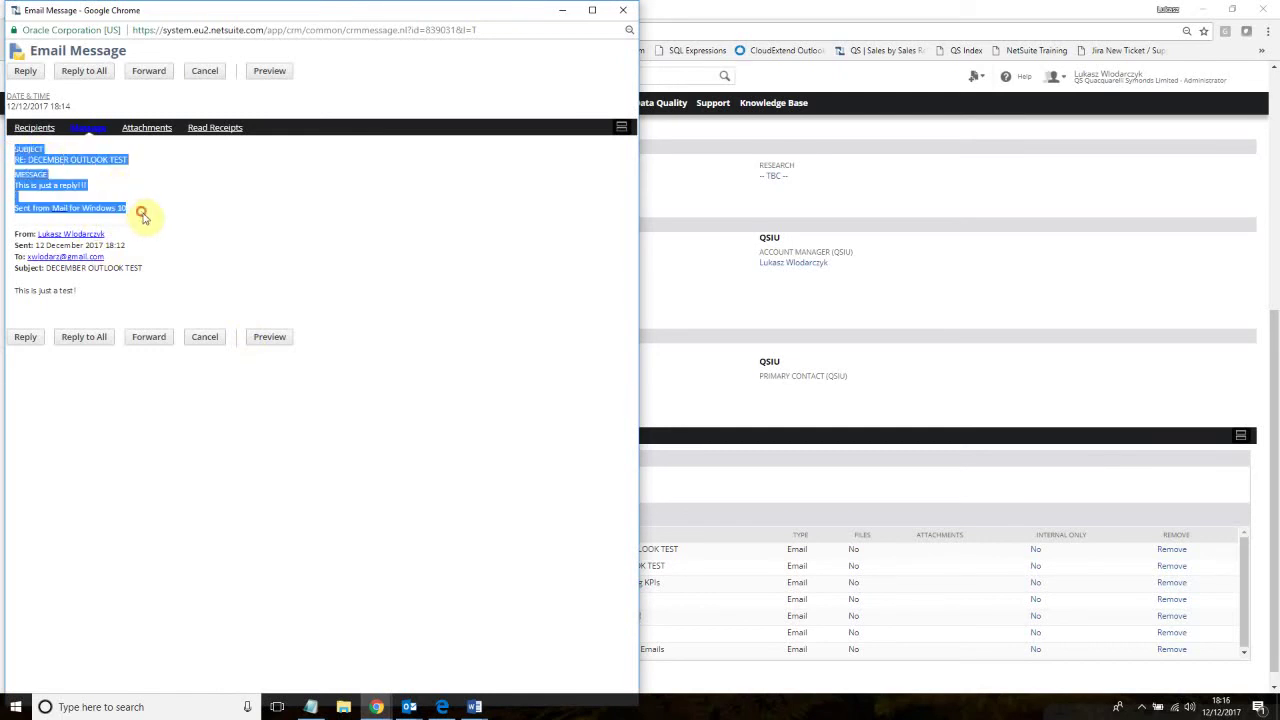
left_click(145, 212)
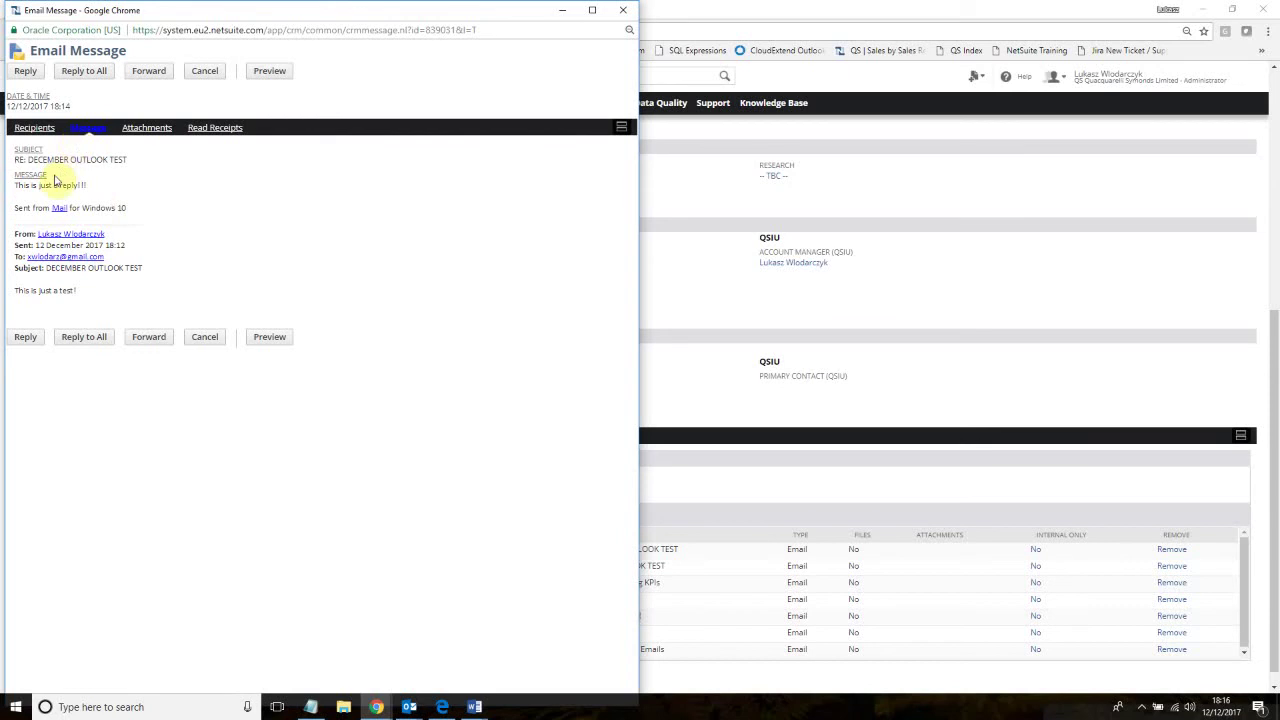
left_click(623, 10)
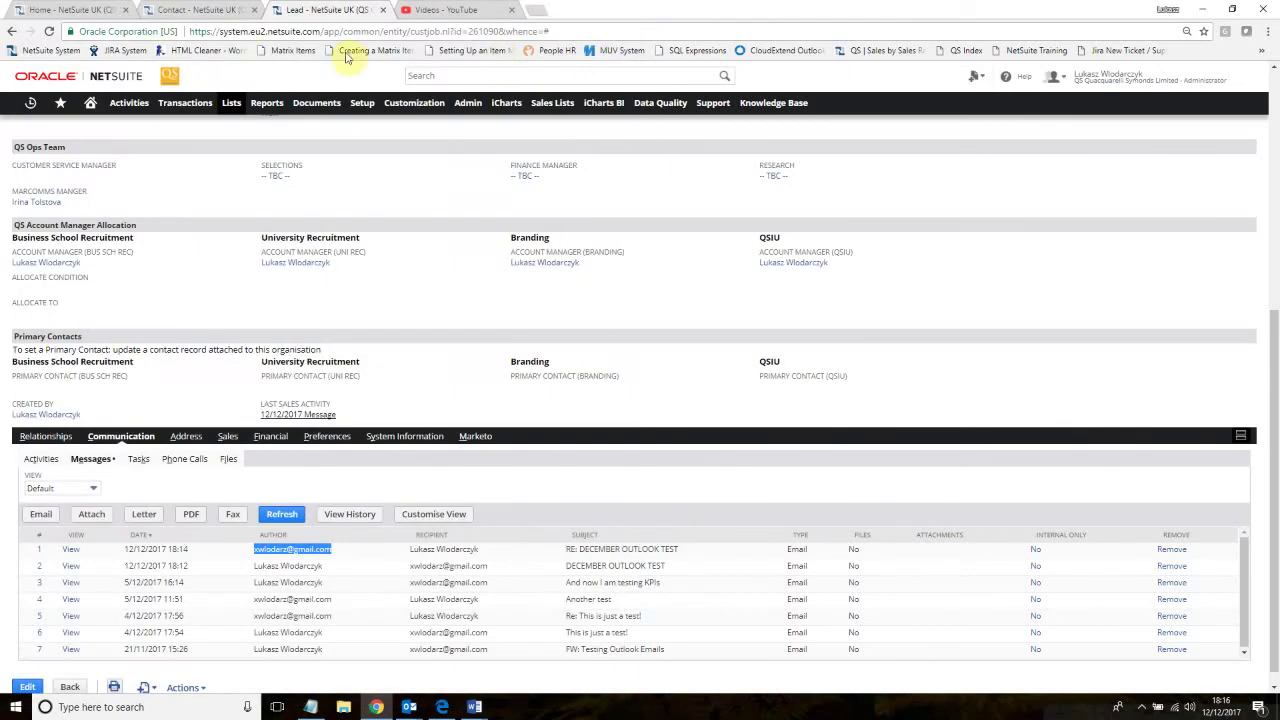
On the contact record, refresh Messages so the RE: DECEMBER OUTLOOK TEST reply shows on top.
left_click(166, 10)
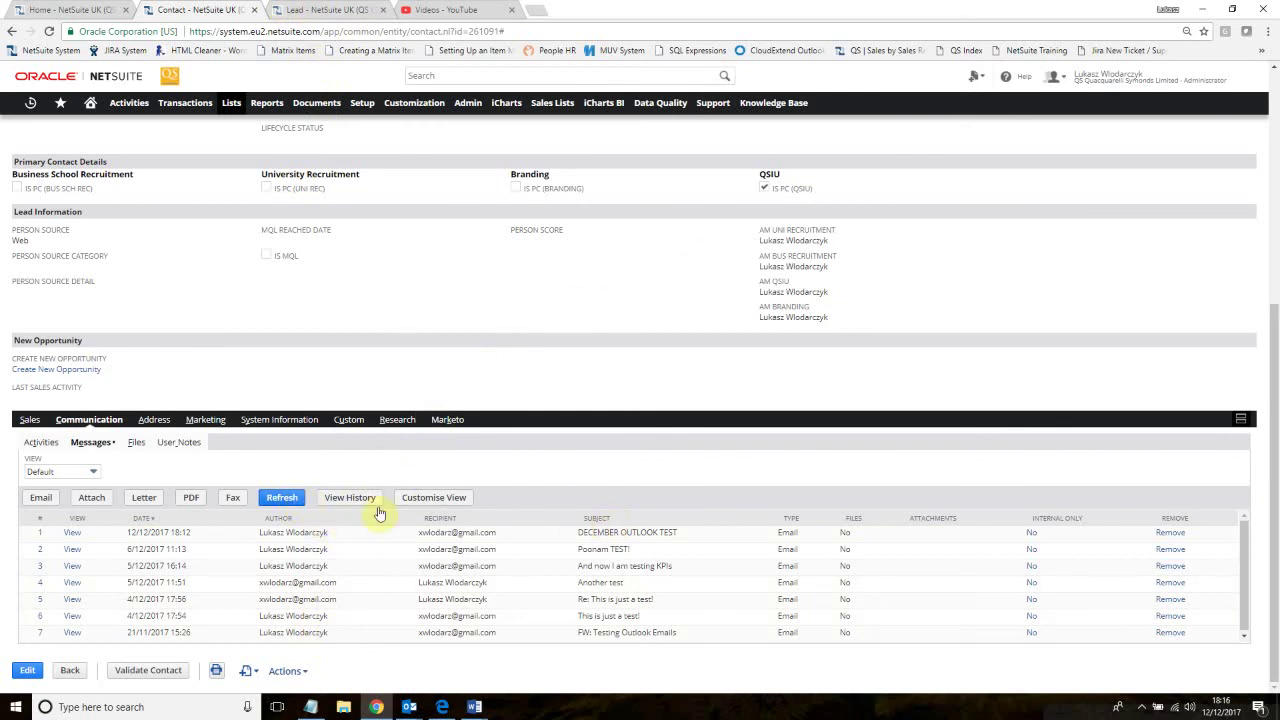
left_click(280, 497)
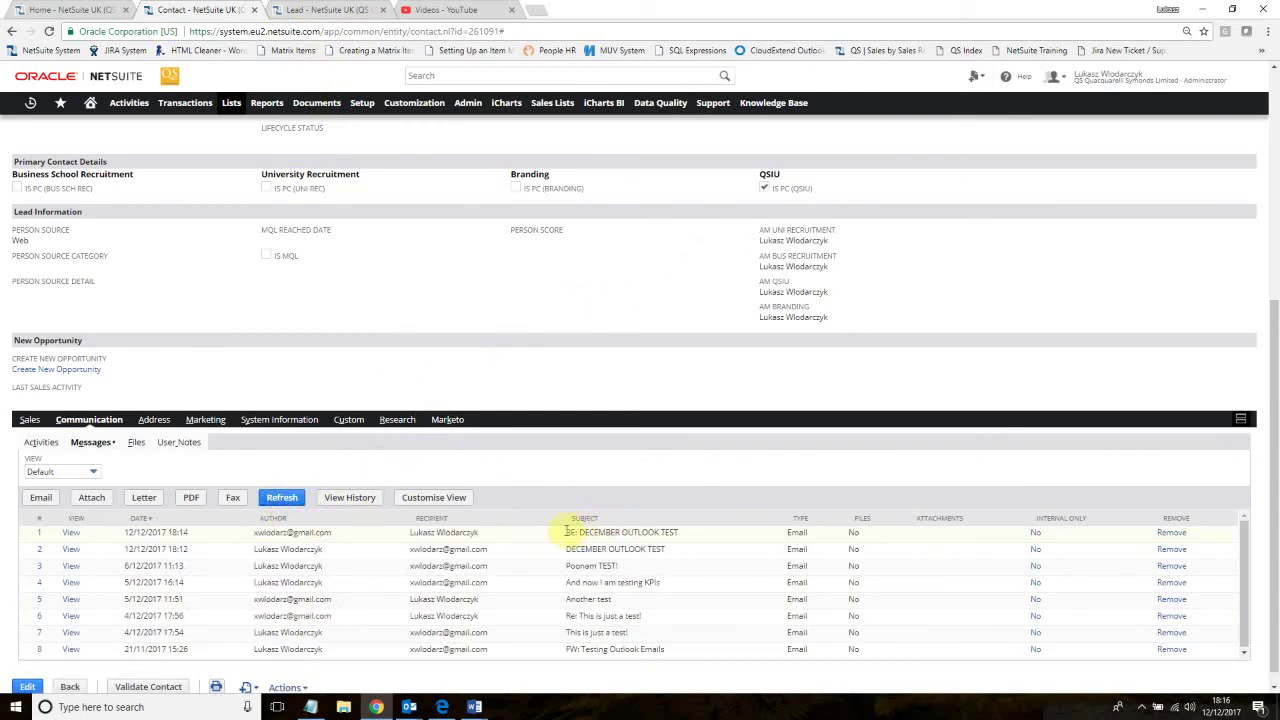
left_click_drag(566, 532, 678, 530)
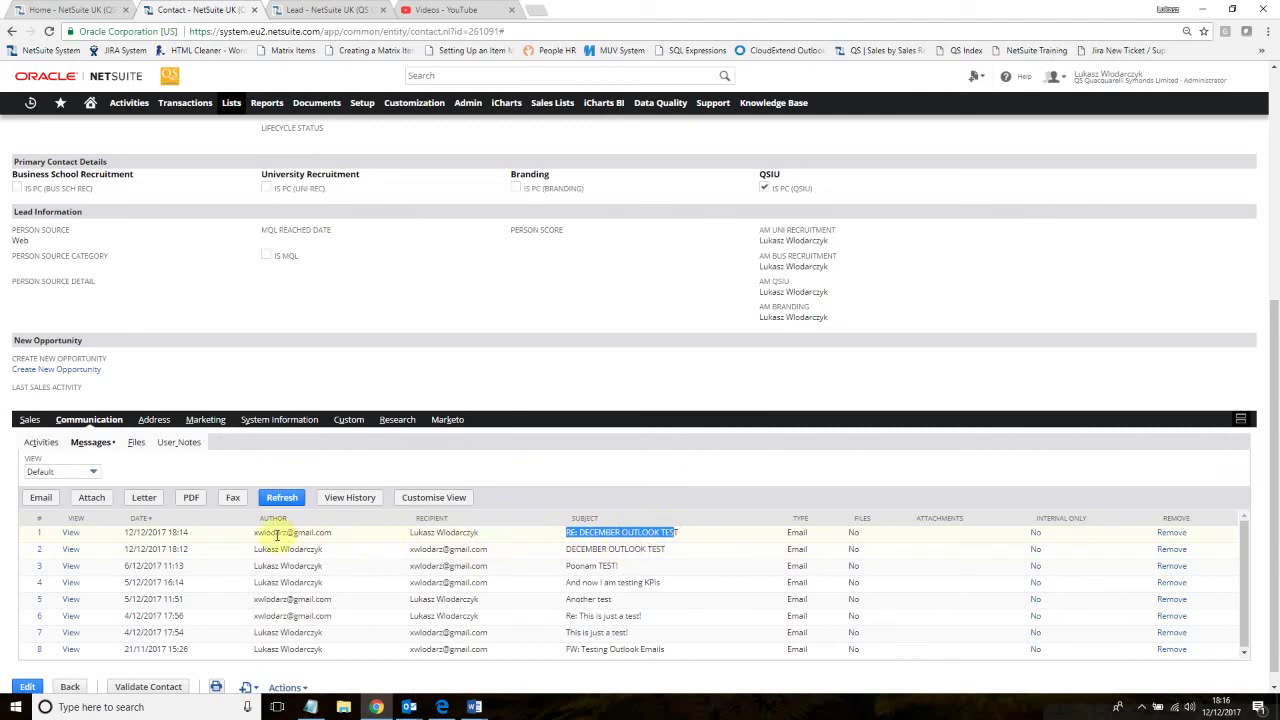
left_click(494, 389)
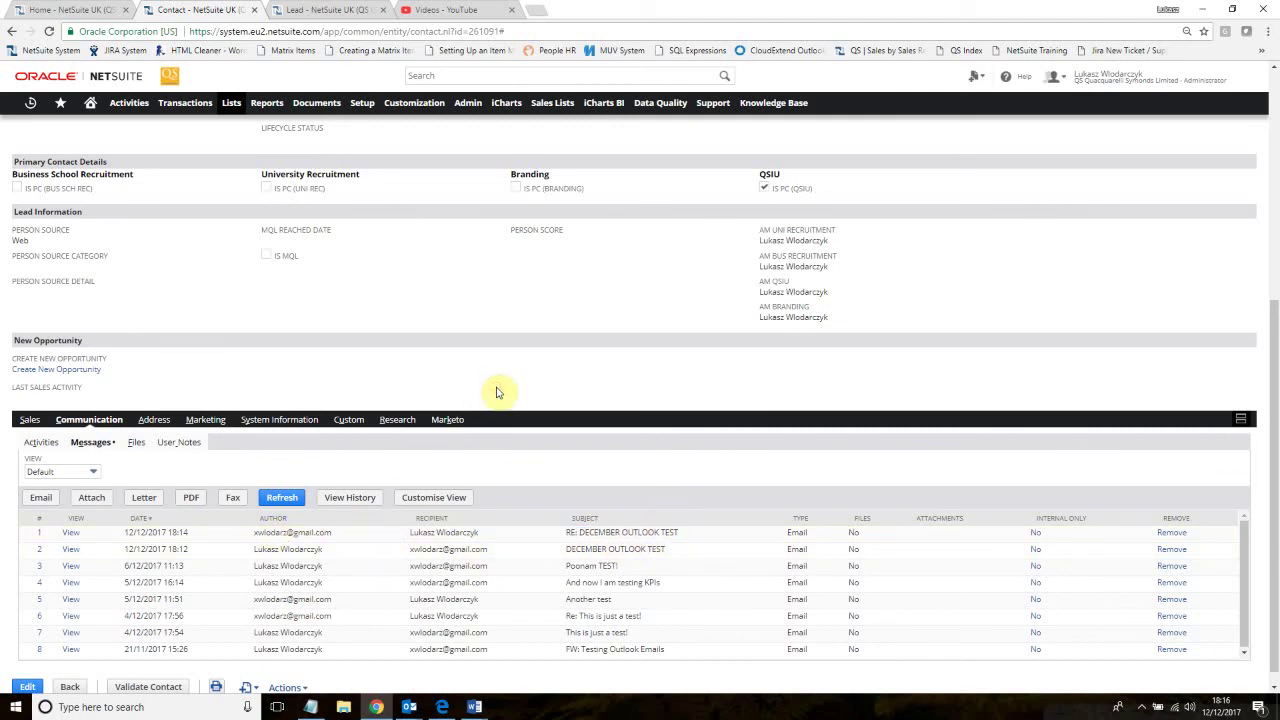